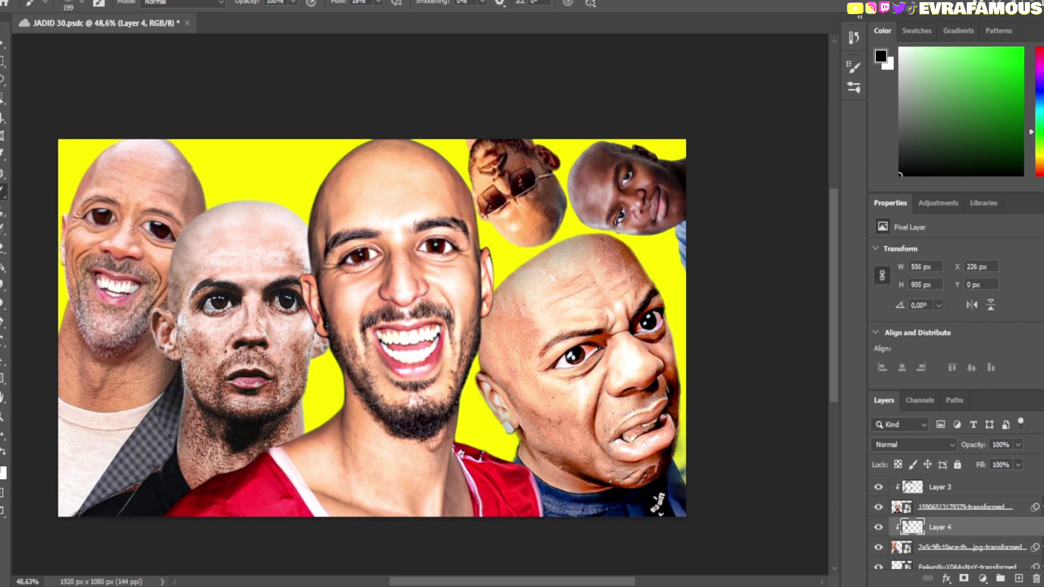
pyautogui.press('v')
pyautogui.click(939, 486)
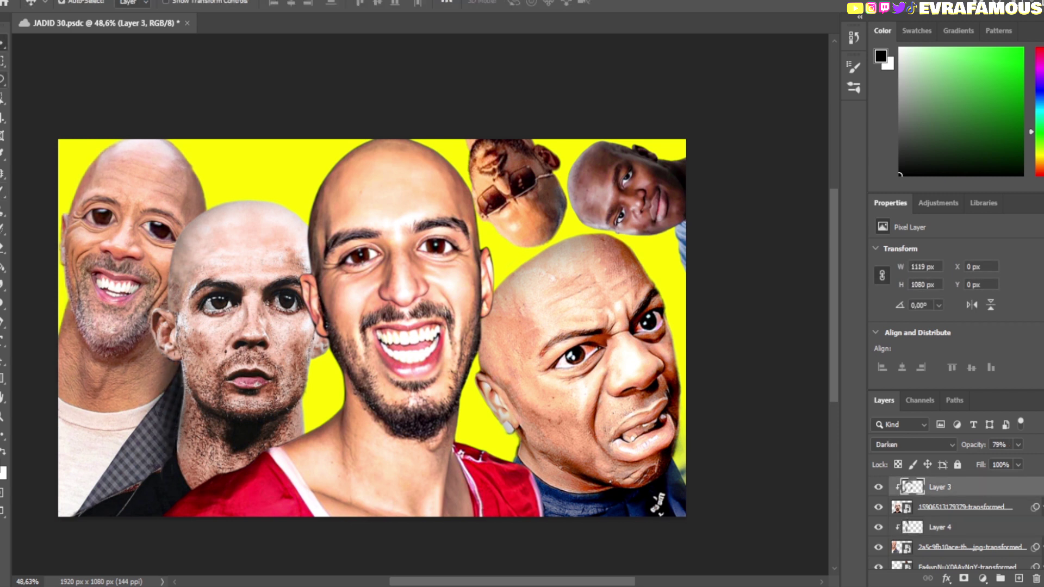
pyautogui.press('v')
pyautogui.hotkey('alt', ']')
pyautogui.hotkey('alt', ']')
pyautogui.hotkey('alt', ']')
pyautogui.hotkey('alt', ']')
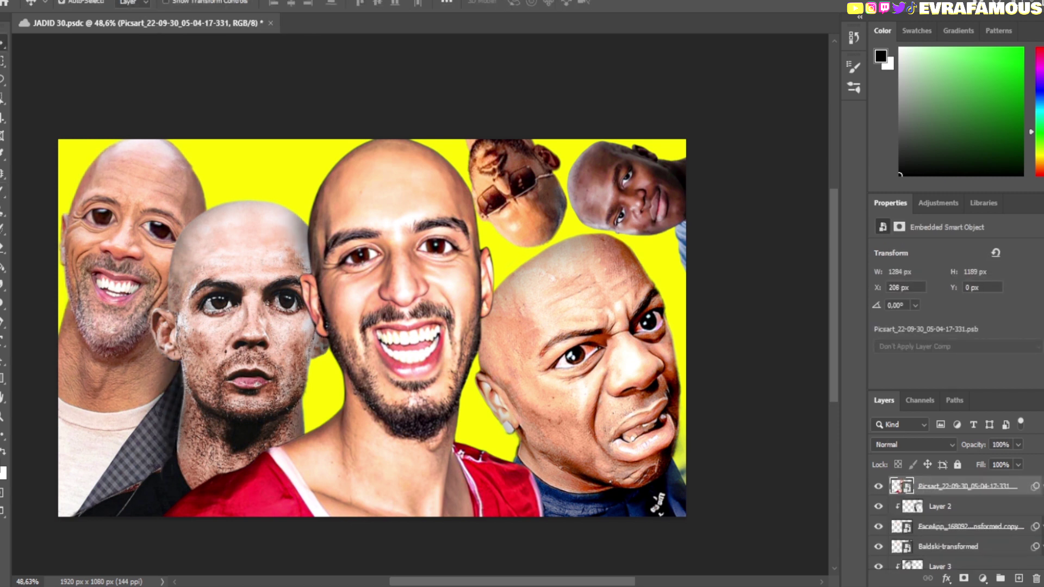
# Add a new layer clipped to the upside-down head with sunglasses and shade the head's edges with a soft black brush
pyautogui.hotkey('alt', '[')
pyautogui.hotkey('alt', '[')
pyautogui.hotkey('alt', '[')
pyautogui.hotkey('alt', '[')
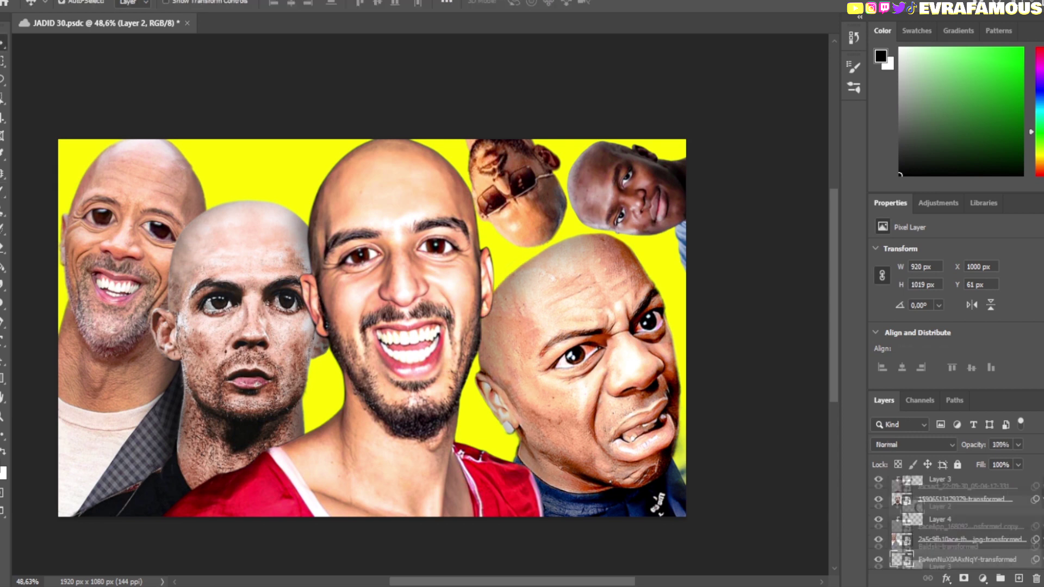
pyautogui.press('z')
pyautogui.scroll(-5, 372, 328)
pyautogui.scroll(4, 371, 327)
pyautogui.scroll(1, 340, 348)
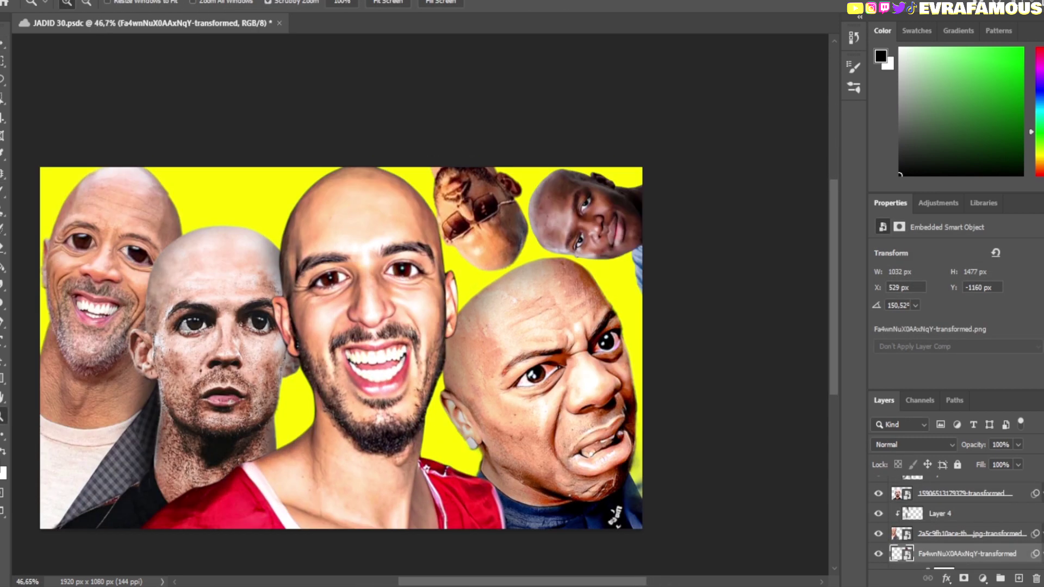
pyautogui.press('v')
pyautogui.hotkey('ctrl', 'shift', 'alt', 'n')
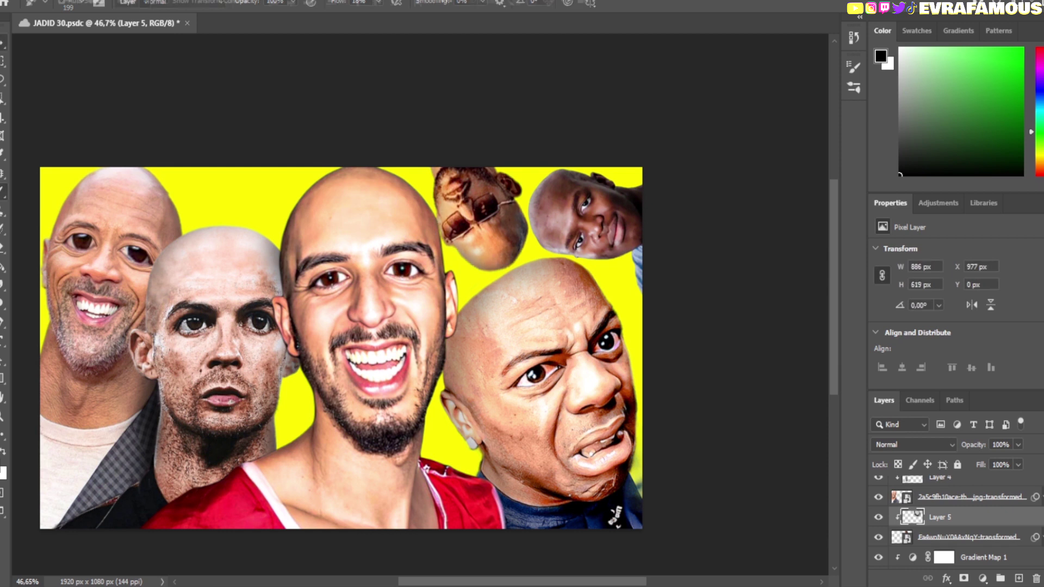
pyautogui.click(913, 444)
pyautogui.press('Escape')
# Add a new layer clipped to the sideways head in the image's upper corner and paint soft black shading on it
pyautogui.click(584, 218)
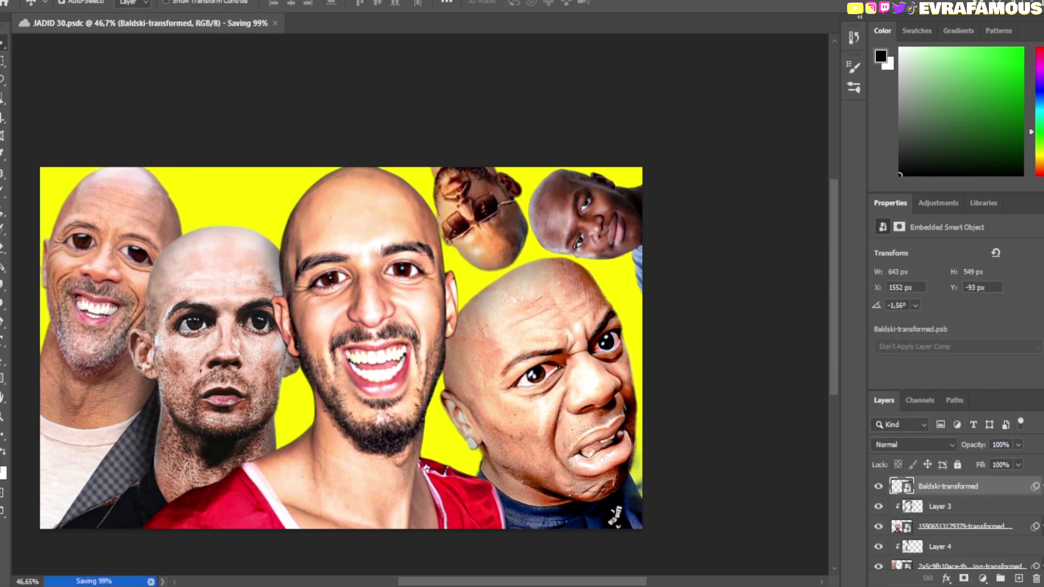
pyautogui.hotkey('ctrl', 'shift', 'alt', 'n')
pyautogui.hotkey('ctrl', 'alt', 'g')
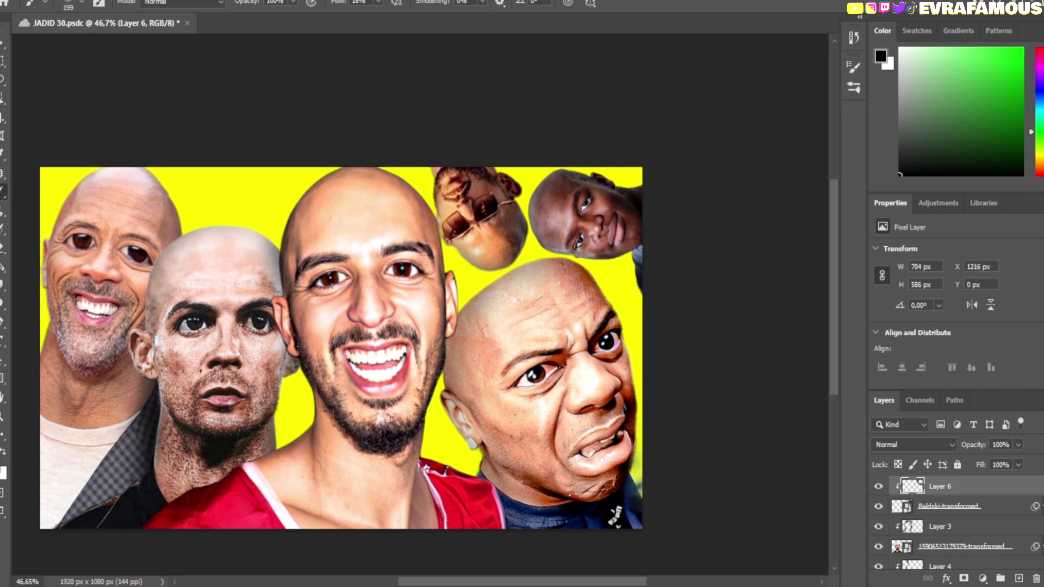
# Set the sideways head's shading layer to Darken blending at 84% opacity
pyautogui.click(913, 444)
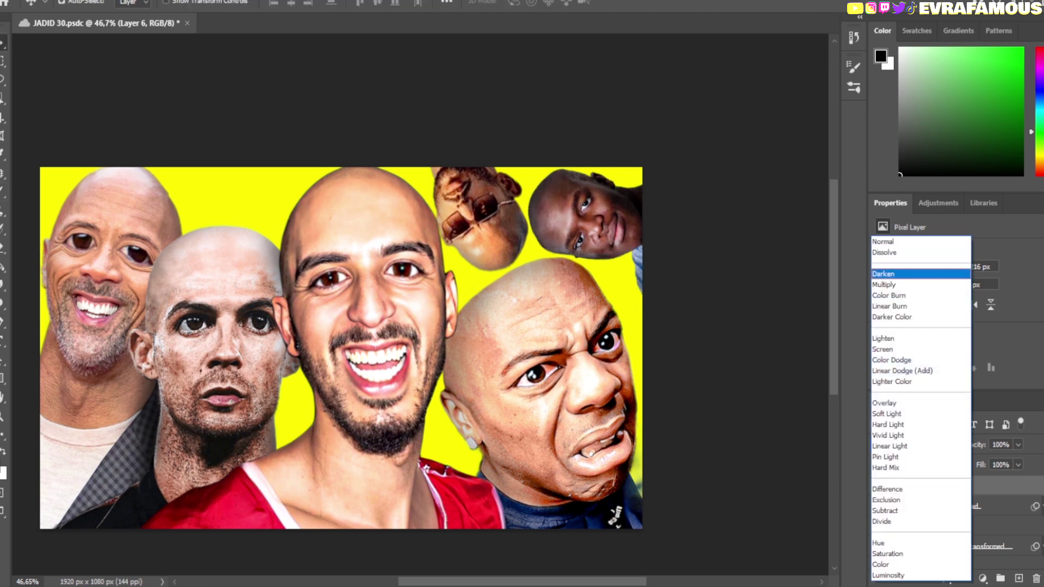
pyautogui.click(897, 270)
pyautogui.press('8')
pyautogui.press('4')
pyautogui.click(913, 444)
pyautogui.press('Escape')
# Add a Hue/Saturation layer clipped to the central man, set Reds to hue +108 and saturation +36, and invert its mask
pyautogui.scroll(-5, 340, 423)
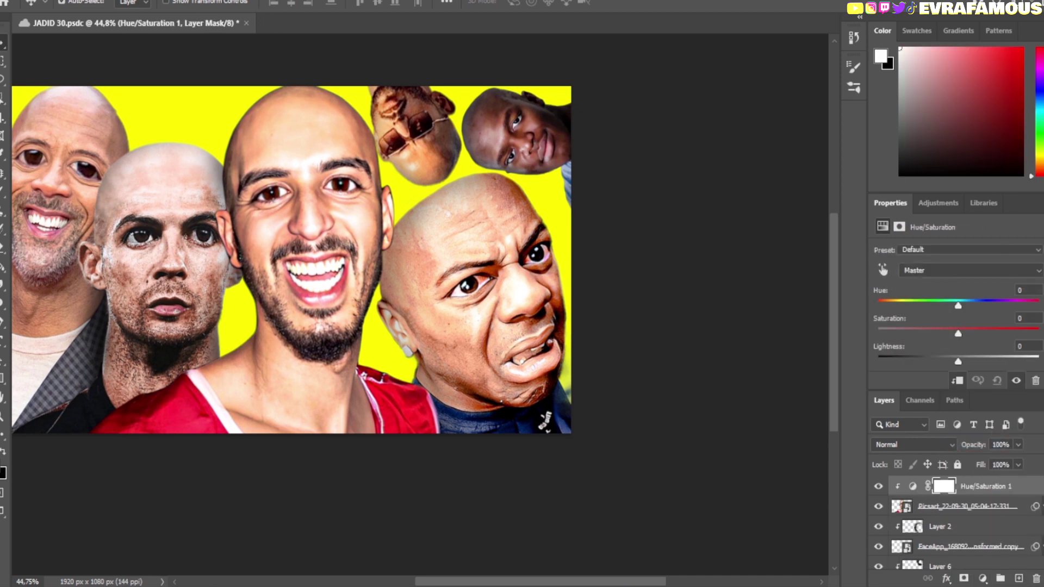
pyautogui.click(971, 270)
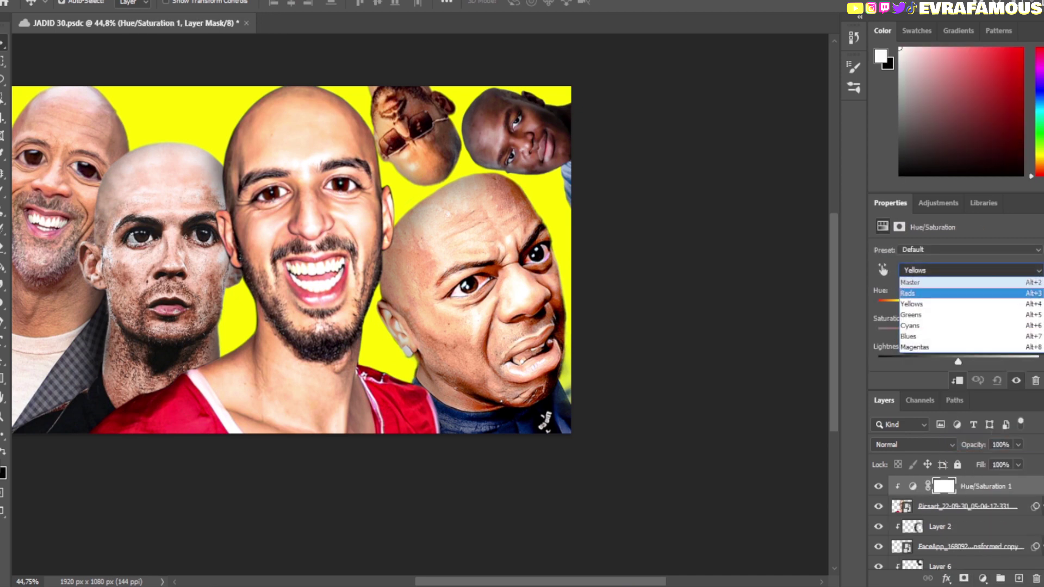
pyautogui.click(924, 284)
pyautogui.moveTo(958, 306); pyautogui.dragTo(1014, 306)
pyautogui.moveTo(958, 333); pyautogui.dragTo(986, 333)
pyautogui.hotkey('ctrl', 'i')
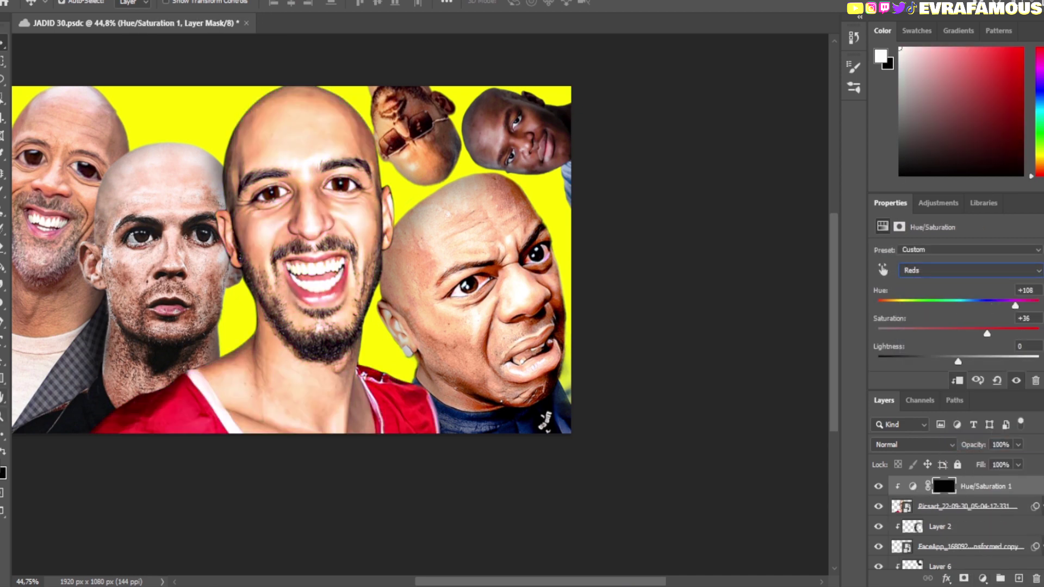
# Paint white on the Hue/Saturation mask over the central man's shirt on the shoulder next to the stern man
pyautogui.scroll(5, 312, 407)
pyautogui.press('b')
pyautogui.moveTo(82, 489)
pyautogui.mouseDown()
pyautogui.moveTo(326, 380)
pyautogui.moveTo(391, 305)
pyautogui.moveTo(489, 434)
pyautogui.moveTo(391, 305)
pyautogui.moveTo(571, 489)
pyautogui.mouseUp()
pyautogui.click(68, 5)
pyautogui.moveTo(516, 402); pyautogui.dragTo(421, 266)
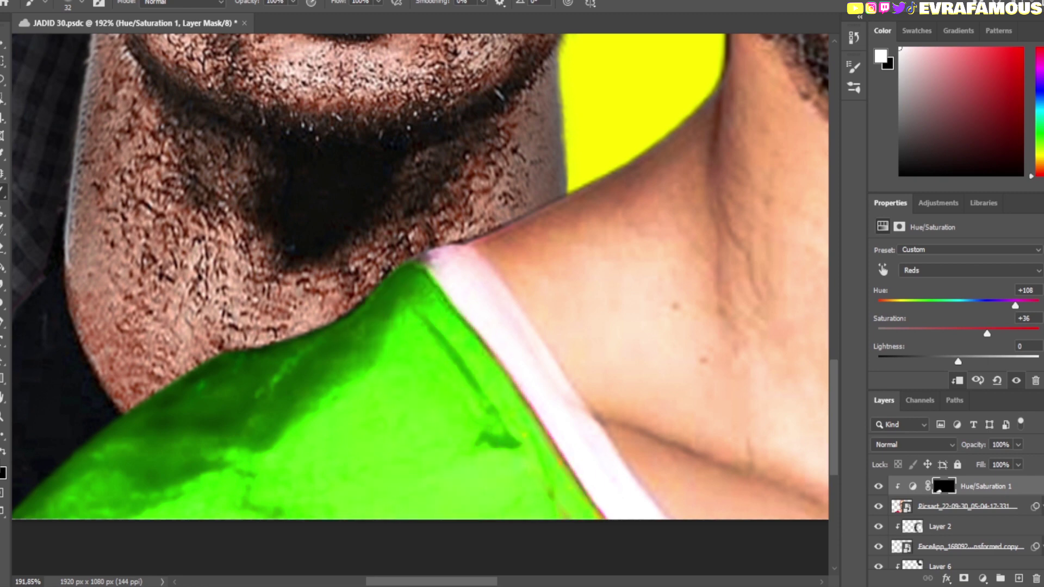
# Paint white on the mask over the central man's other shoulder, next to the frowning man, to recolour the rest of the shirt
pyautogui.scroll(-10, 418, 272)
pyautogui.scroll(11, 525, 454)
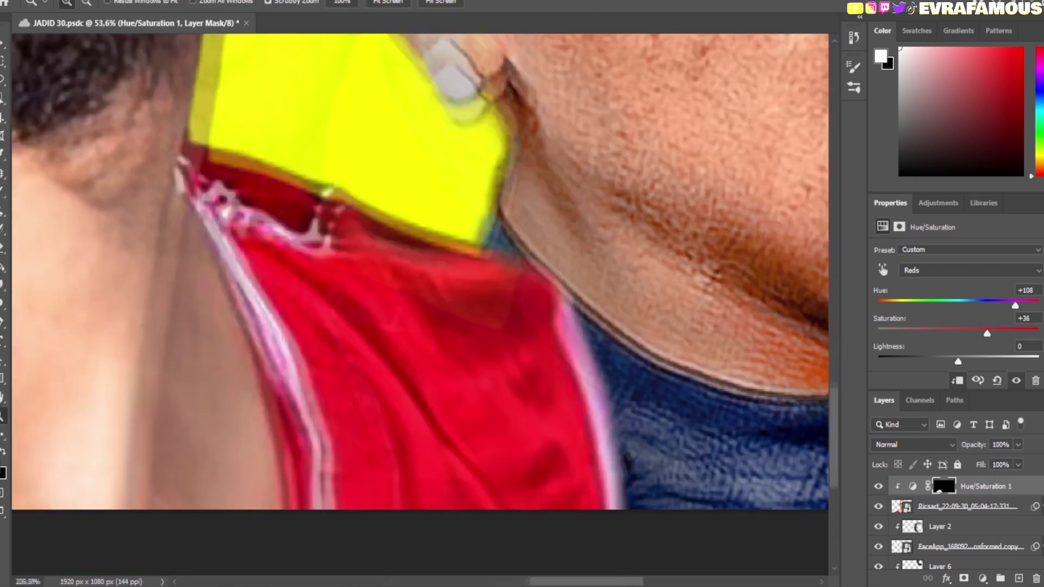
pyautogui.moveTo(184, 158)
pyautogui.mouseDown()
pyautogui.moveTo(326, 229)
pyautogui.moveTo(517, 489)
pyautogui.mouseUp()
pyautogui.moveTo(462, 272)
pyautogui.mouseDown()
pyautogui.moveTo(304, 479)
pyautogui.moveTo(234, 228)
pyautogui.moveTo(370, 228)
pyautogui.mouseUp()
pyautogui.press('z')
pyautogui.scroll(-8, 418, 272)
pyautogui.scroll(2, 293, 302)
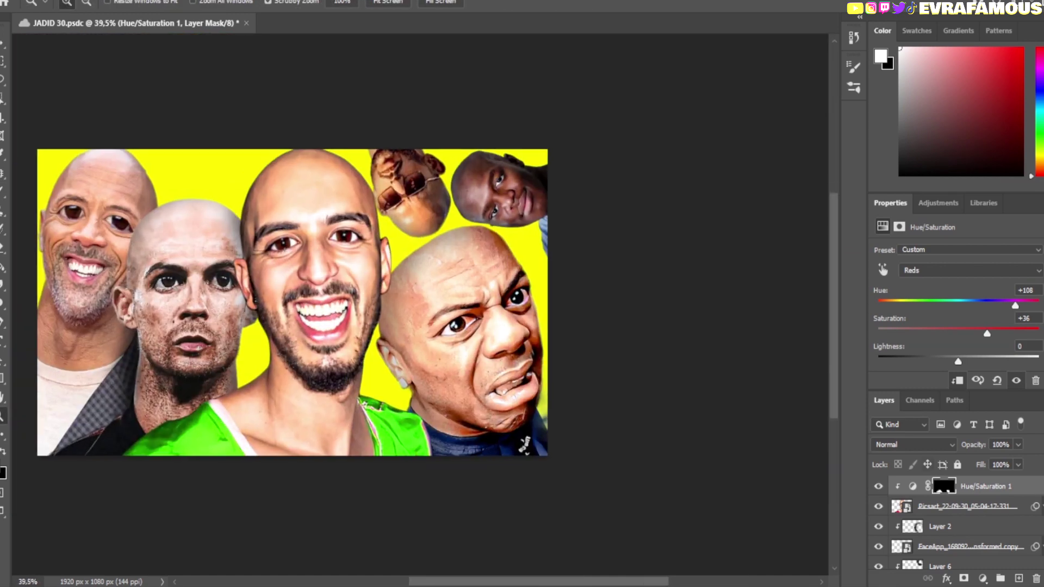
# Blend the shirt's Hue/Saturation layer as Linear Dodge (Add), set its Reds hue to -47 and lower the lightness
pyautogui.click(913, 444)
pyautogui.click(913, 433)
pyautogui.click(900, 301)
pyautogui.moveTo(910, 306); pyautogui.dragTo(920, 305)
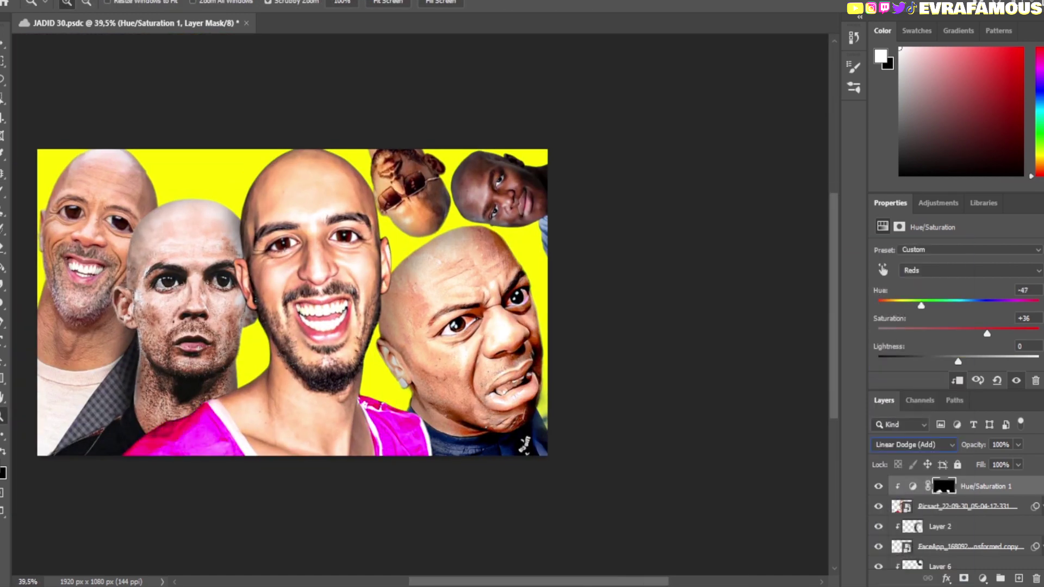
pyautogui.moveTo(958, 361)
pyautogui.mouseDown()
pyautogui.moveTo(967, 362)
pyautogui.moveTo(937, 362)
pyautogui.mouseUp()
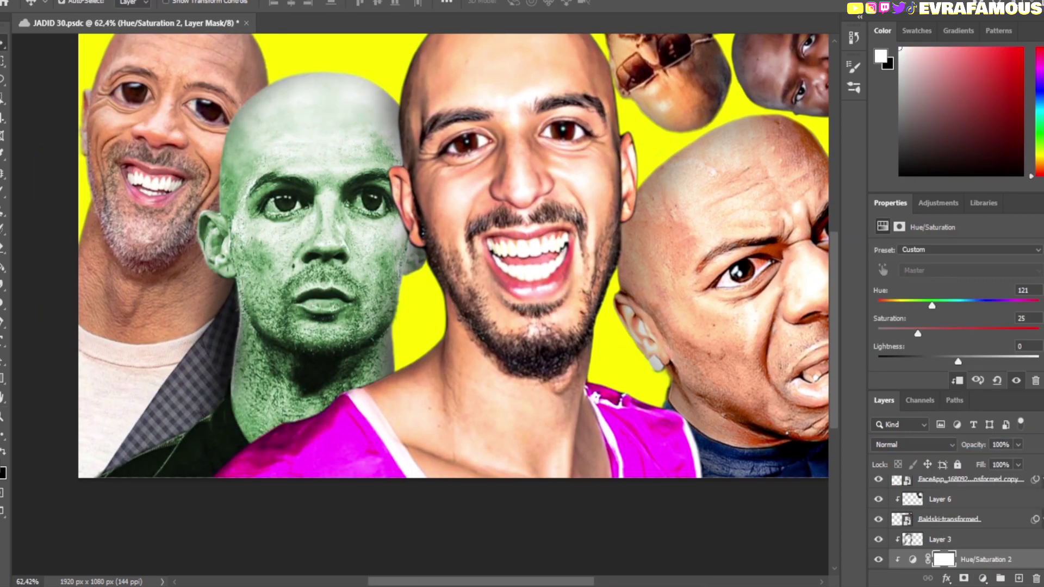
# Invert the stern man's Hue/Saturation mask and reveal it over his jacket, colorized with hue 96, saturation 98 and lightness +23
pyautogui.hotkey('ctrl', 'i')
pyautogui.press('b')
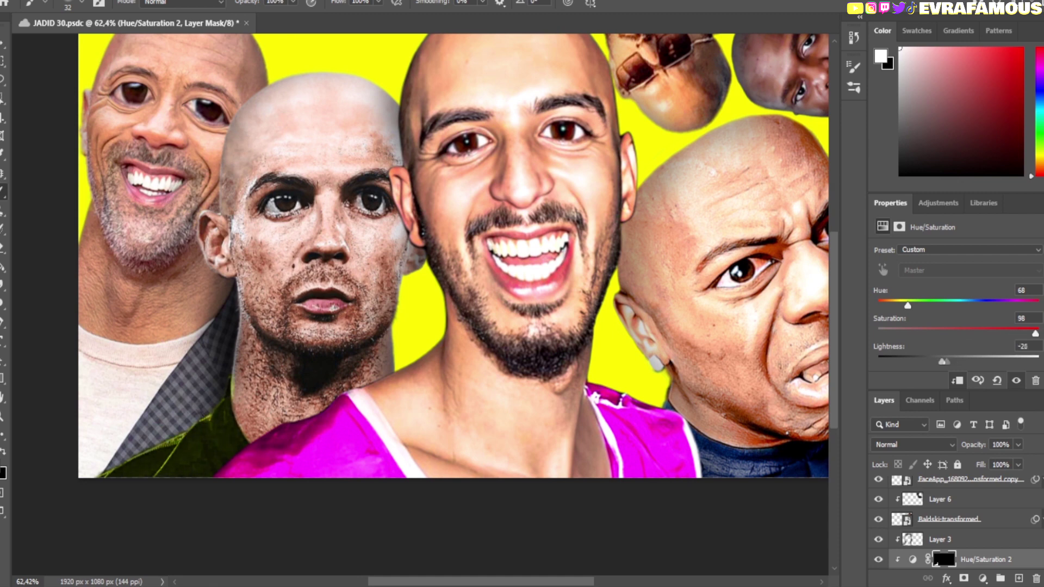
pyautogui.moveTo(943, 361); pyautogui.dragTo(981, 362)
pyautogui.moveTo(907, 305)
pyautogui.mouseDown()
pyautogui.moveTo(961, 305)
pyautogui.moveTo(922, 305)
pyautogui.mouseUp()
pyautogui.moveTo(981, 361); pyautogui.dragTo(976, 361)
pyautogui.click(913, 444)
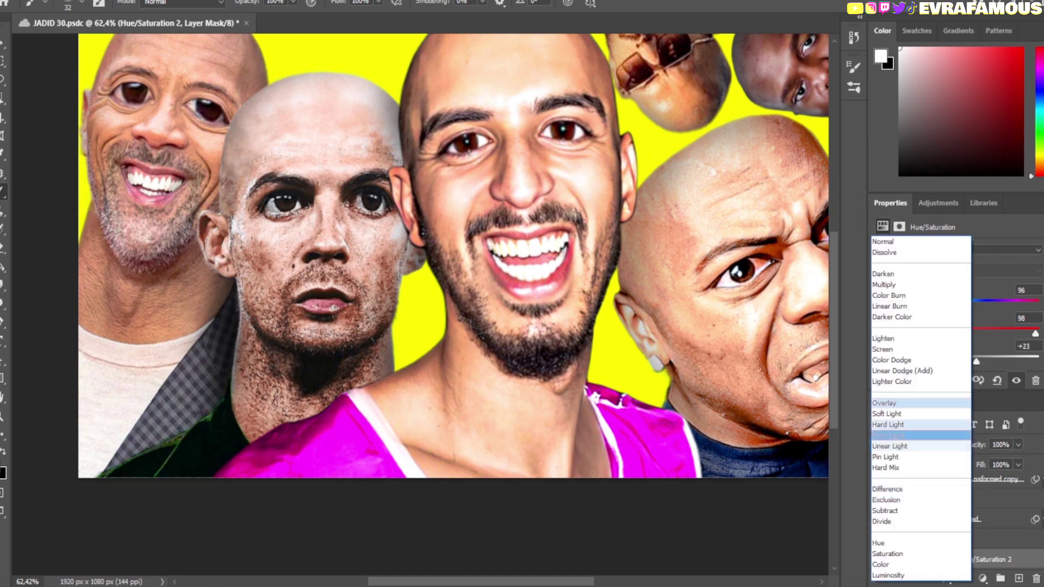
pyautogui.press('Escape')
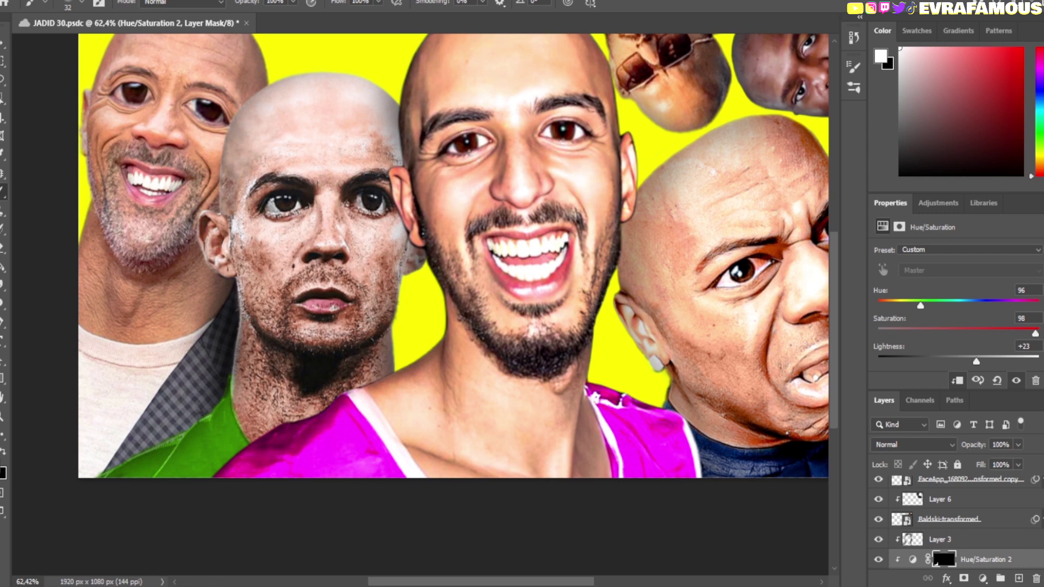
pyautogui.click(914, 444)
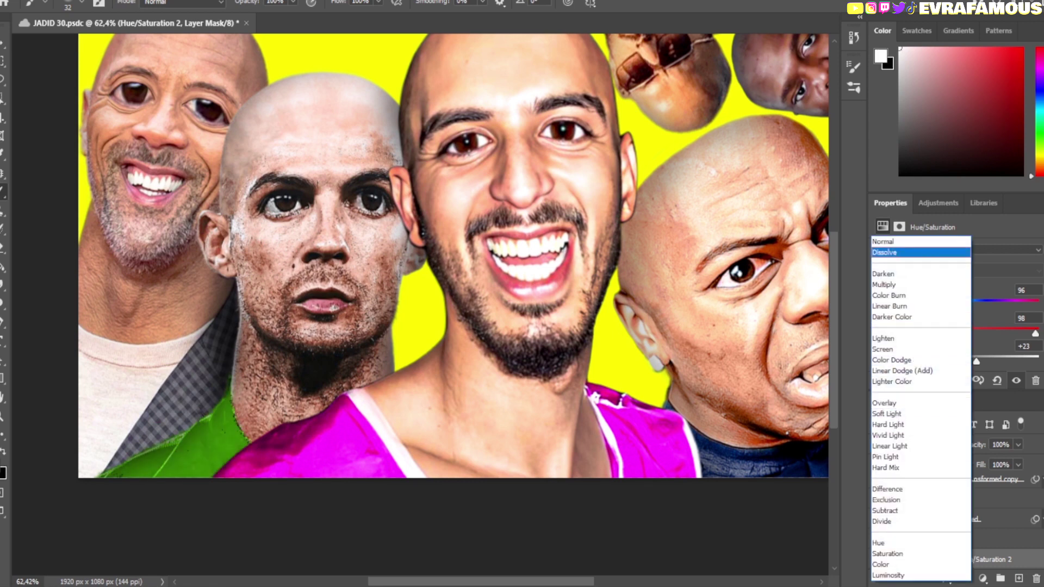
pyautogui.press('Escape')
# Set the stern man's colorizing to hue 0, saturation 100 and lightness +8, and paint the mask over his lips
pyautogui.moveTo(920, 306); pyautogui.dragTo(877, 305)
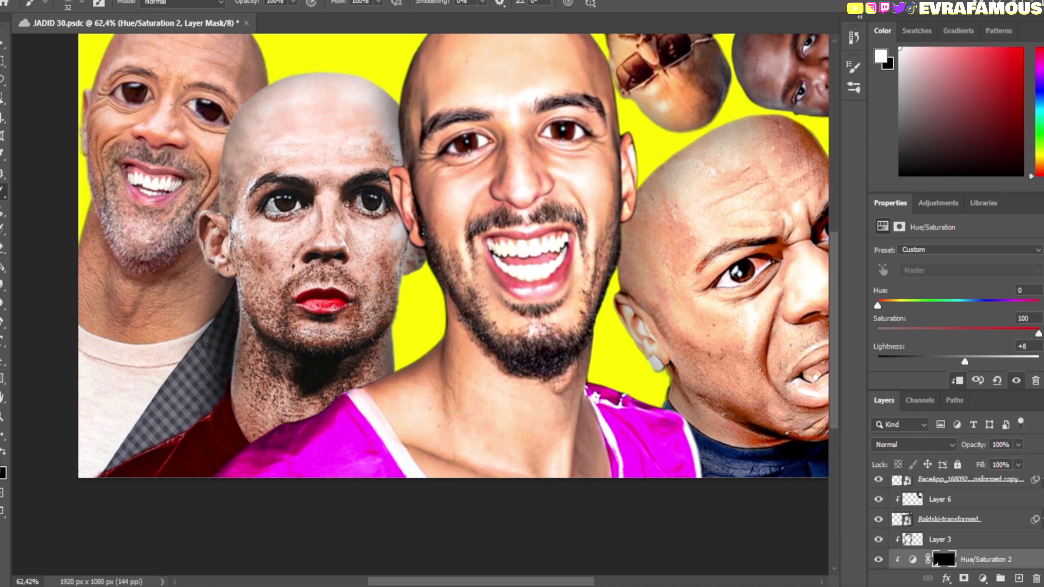
pyautogui.moveTo(324, 301); pyautogui.dragTo(381, 301)
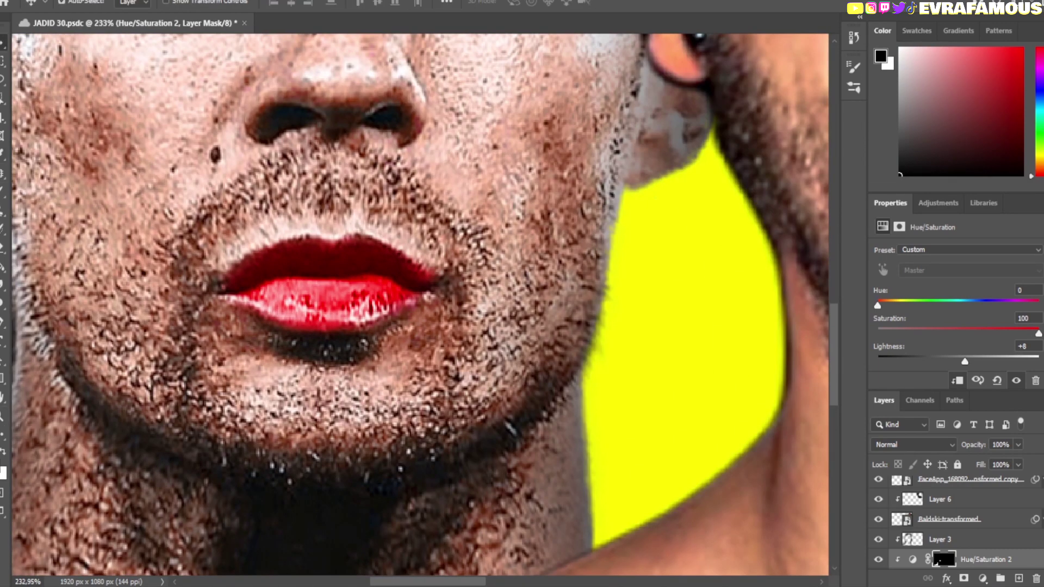
pyautogui.moveTo(326, 139); pyautogui.dragTo(245, 139)
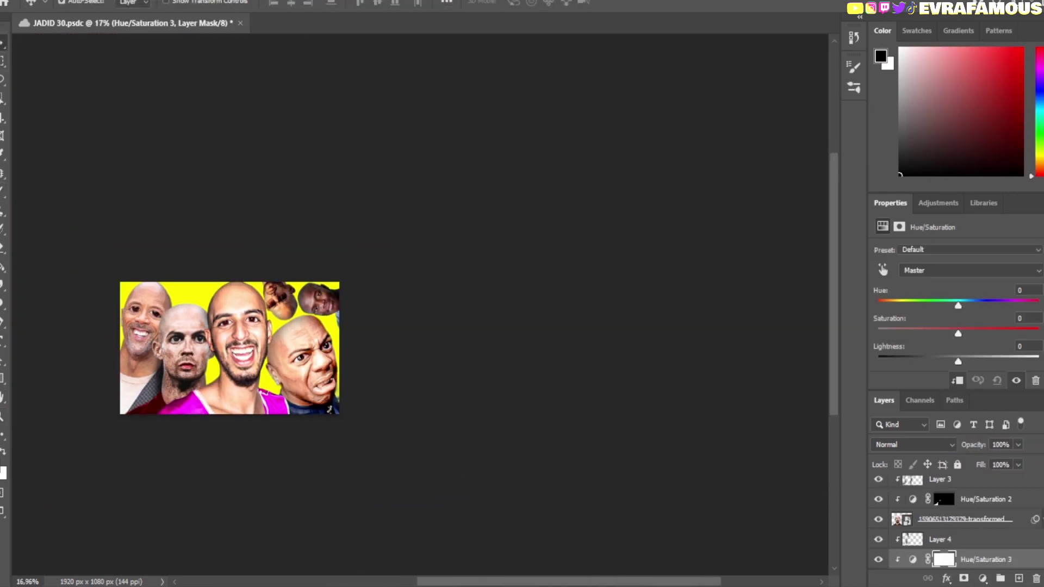
# Colorize the smiling man's checked jacket with a clipped Hue/Saturation layer at hue 257 and saturation 96, masked to the jacket
pyautogui.moveTo(958, 305)
pyautogui.mouseDown()
pyautogui.moveTo(1032, 333)
pyautogui.moveTo(992, 306)
pyautogui.mouseUp()
pyautogui.hotkey('ctrl', 'i')
pyautogui.press('z')
pyautogui.moveTo(185, 348); pyautogui.dragTo(245, 348)
pyautogui.press('b')
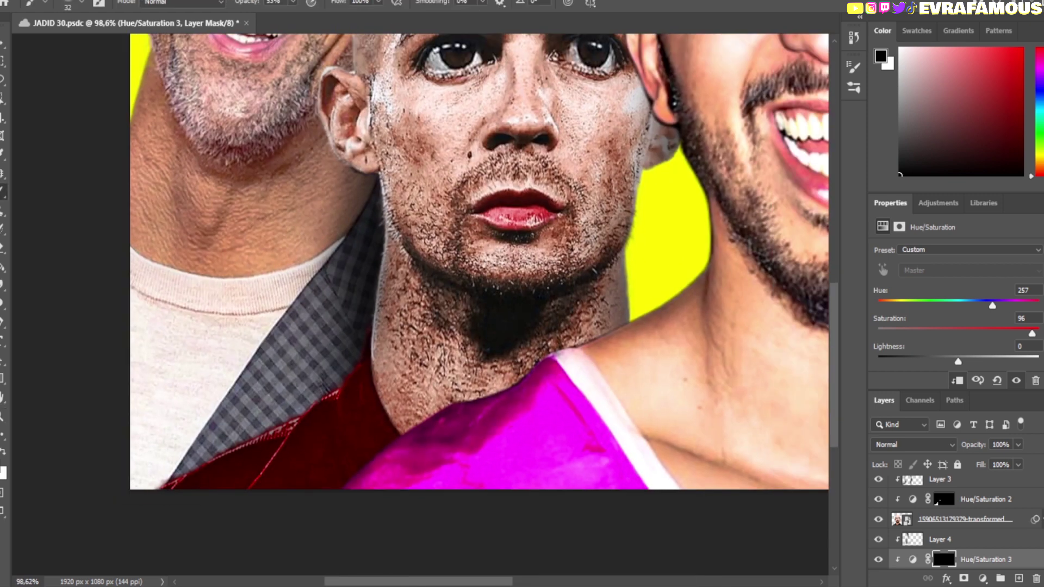
pyautogui.moveTo(364, 217)
pyautogui.mouseDown()
pyautogui.moveTo(321, 337)
pyautogui.moveTo(228, 435)
pyautogui.mouseUp()
pyautogui.moveTo(348, 220); pyautogui.dragTo(250, 391)
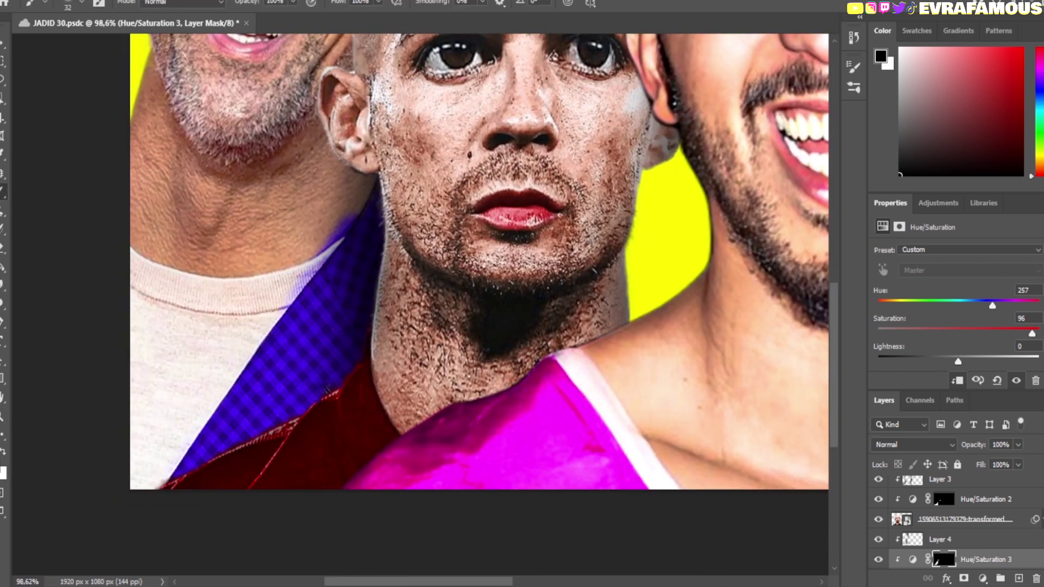
# Raise the checked jacket's Hue/Saturation settings to saturation 100 and lightness +10
pyautogui.press('z')
pyautogui.hotkey('ctrl', '-')
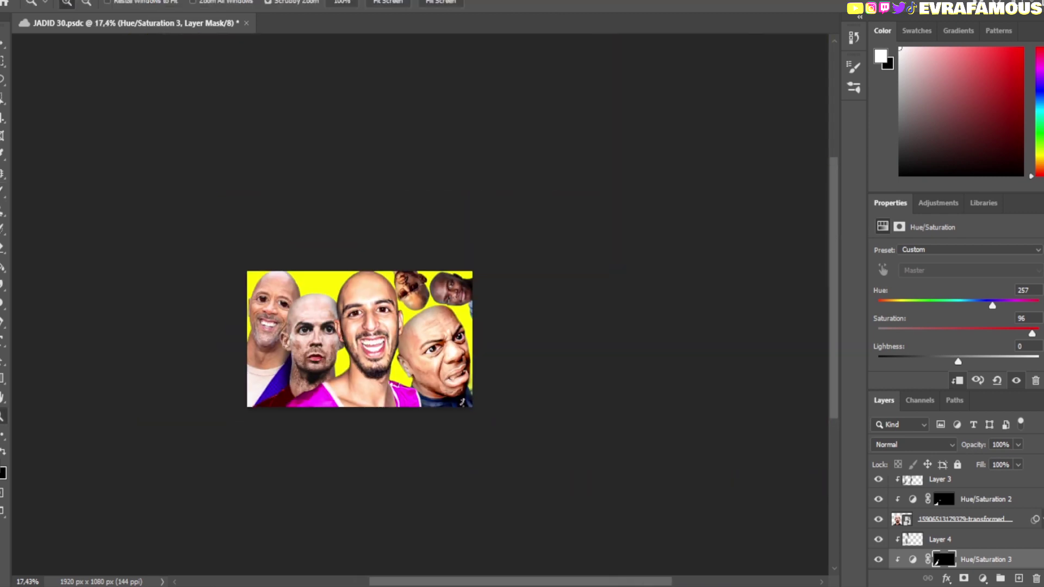
pyautogui.hotkey('ctrl', '+')
pyautogui.hotkey('ctrl', '+')
pyautogui.hotkey('ctrl', '+')
pyautogui.hotkey('ctrl', '+')
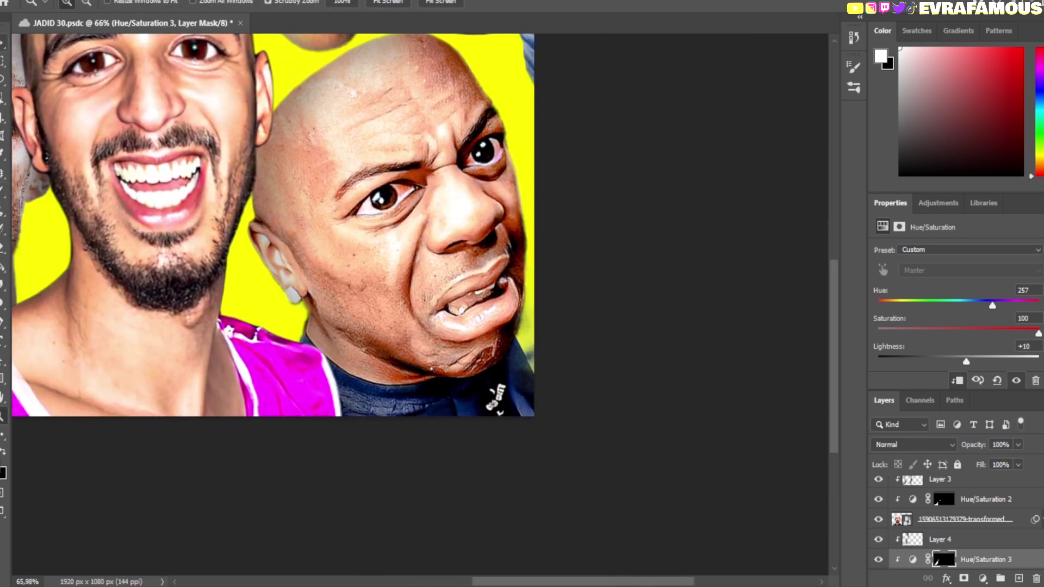
# Add a Vibrance adjustment layer clipped to the frowning man and set vibrance to +100
pyautogui.click(982, 578)
pyautogui.click(951, 426)
pyautogui.moveTo(958, 293); pyautogui.dragTo(1038, 265)
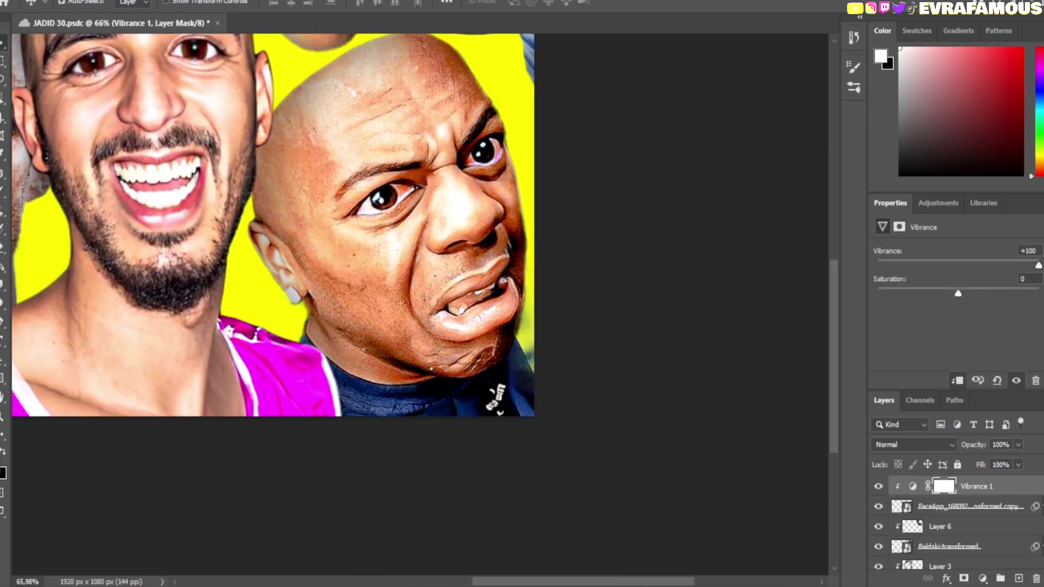
# Copy the Vibrance adjustment layer onto the other heads' layers as clipped adjustments
pyautogui.moveTo(973, 486); pyautogui.dragTo(943, 565)
pyautogui.scroll(-5, 266, 283)
pyautogui.scroll(3, 267, 283)
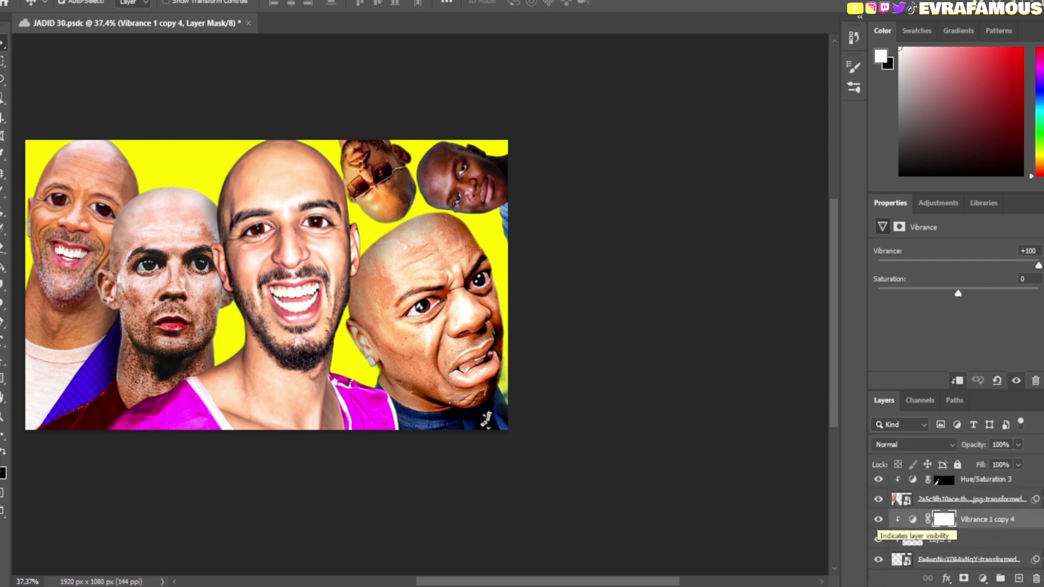
# Add a Hue/Saturation layer clipped to the frowning man and shift the Blues to teal with saturation +100 and lightness +20
pyautogui.hotkey('alt', '[')
pyautogui.hotkey('alt', '[')
pyautogui.hotkey('alt', '[')
pyautogui.hotkey('alt', '[')
pyautogui.hotkey('alt', '[')
pyautogui.hotkey('alt', '[')
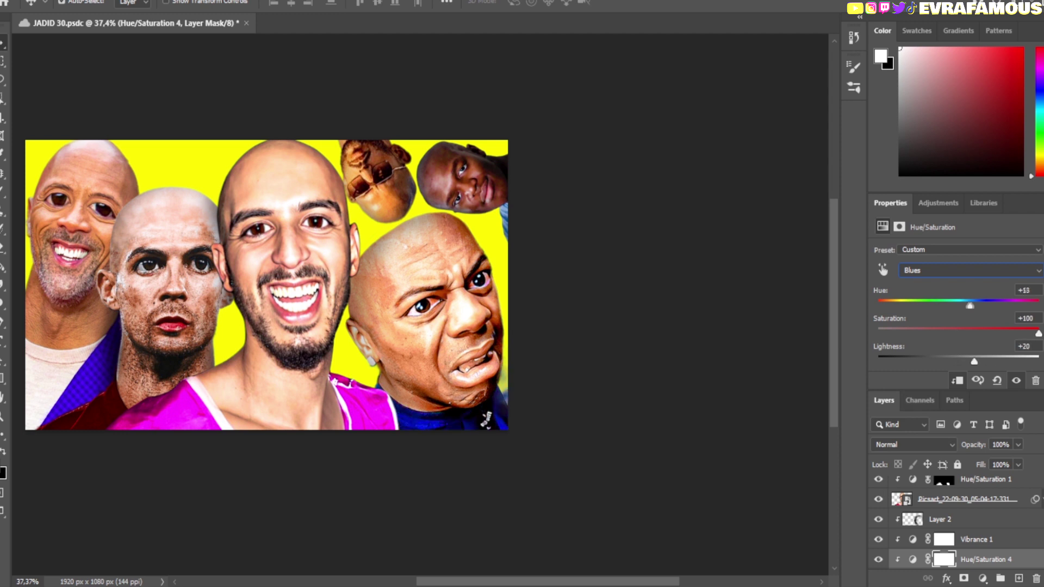
# Enlarge the frowning man's smart object to about 1887 by 1452 px and rotate it to about -2.35°
pyautogui.hotkey('alt', '[')
pyautogui.hotkey('ctrl', 'j')
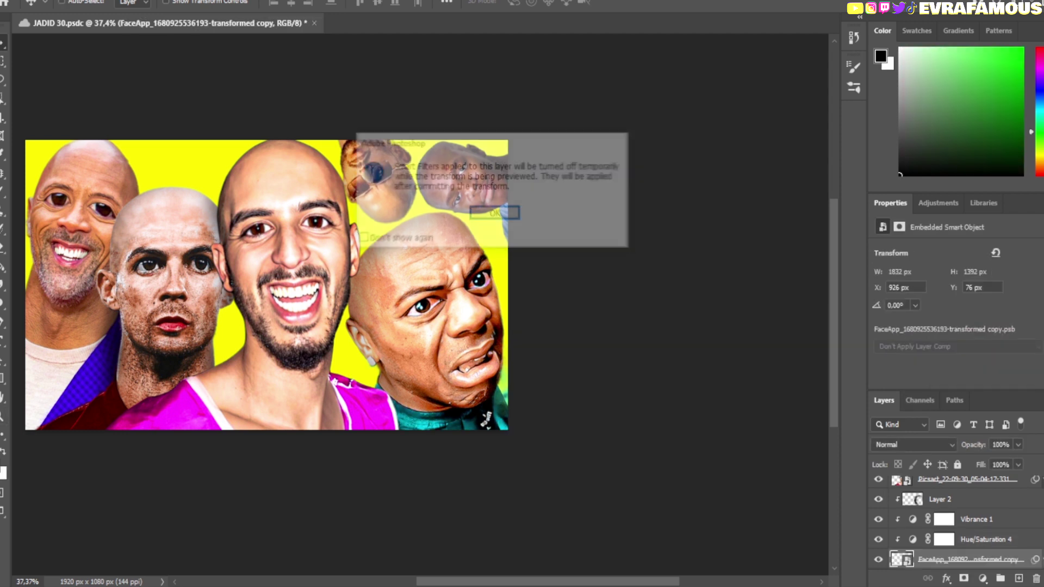
pyautogui.hotkey('ctrl', 't')
pyautogui.moveTo(740, 337); pyautogui.dragTo(738, 328)
pyautogui.moveTo(498, 156); pyautogui.dragTo(499, 151)
pyautogui.press('Return')
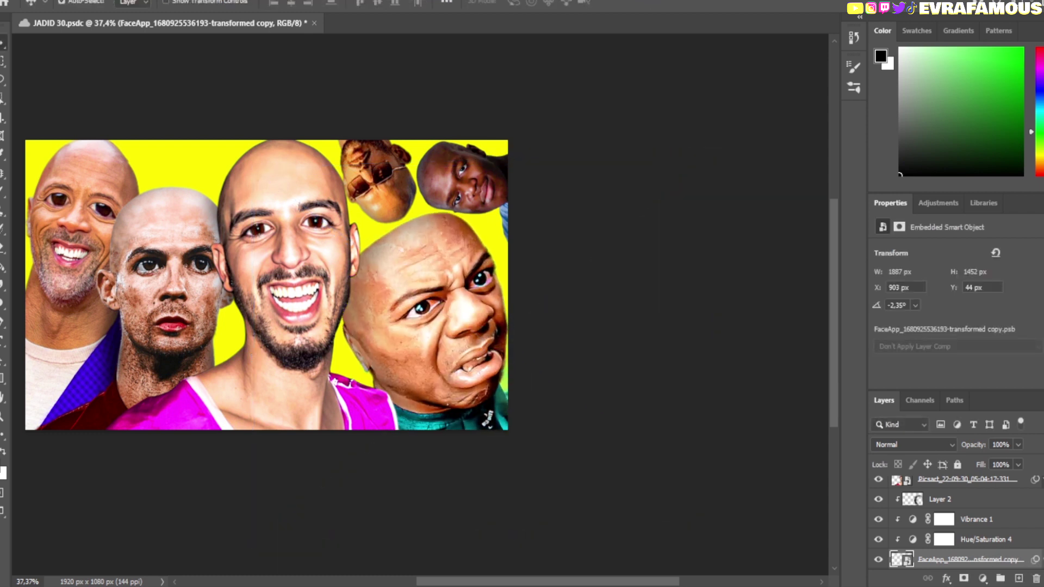
# Save the composition and copy the Hue/Saturation and Curves adjustment layers from the cloud document JADID 11 into it
pyautogui.hotkey('ctrl', 's')
pyautogui.hotkey('ctrl', 'w')
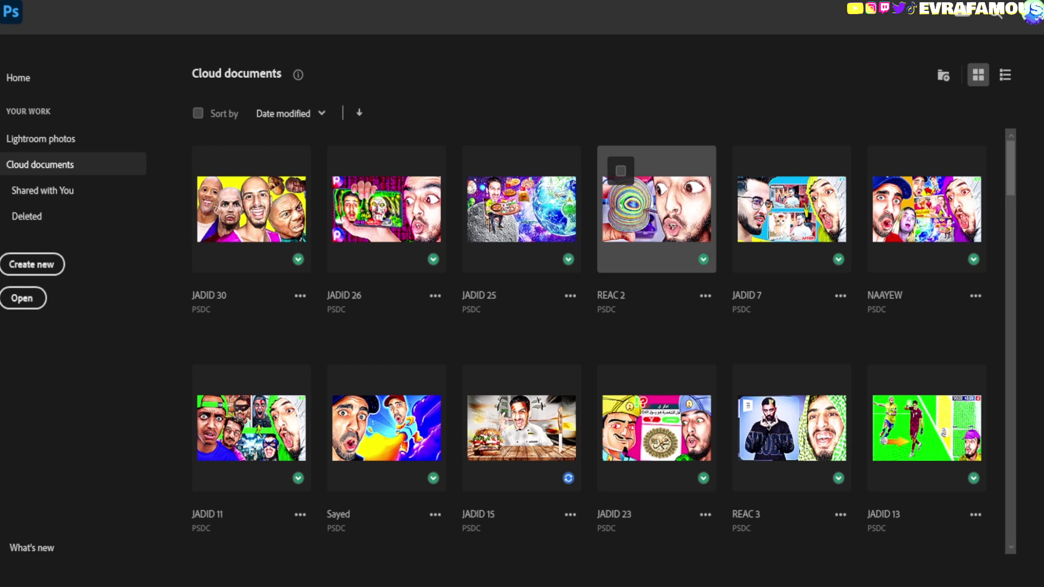
pyautogui.click(251, 428)
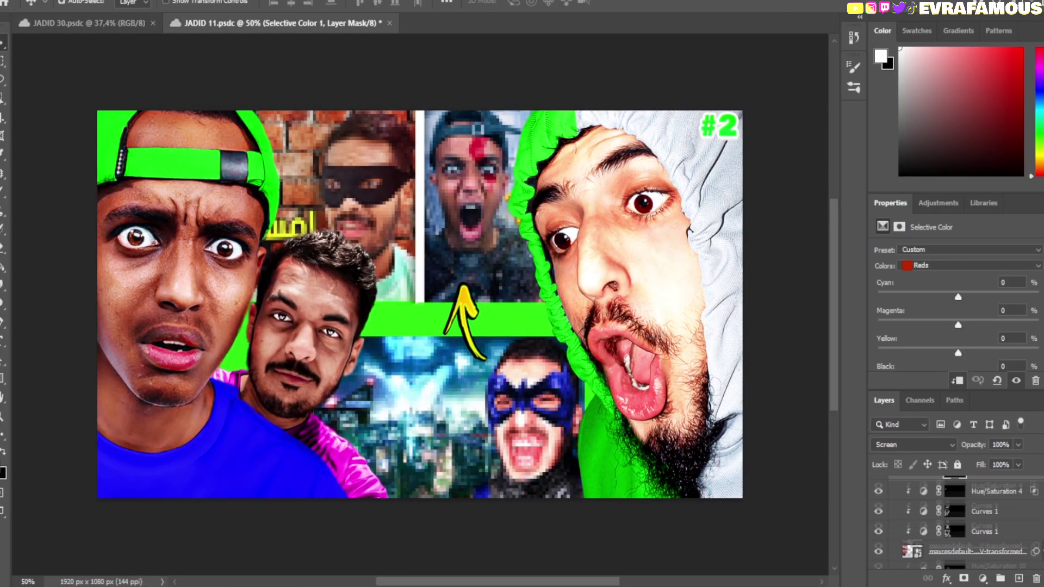
pyautogui.hotkey('ctrl', 'Tab')
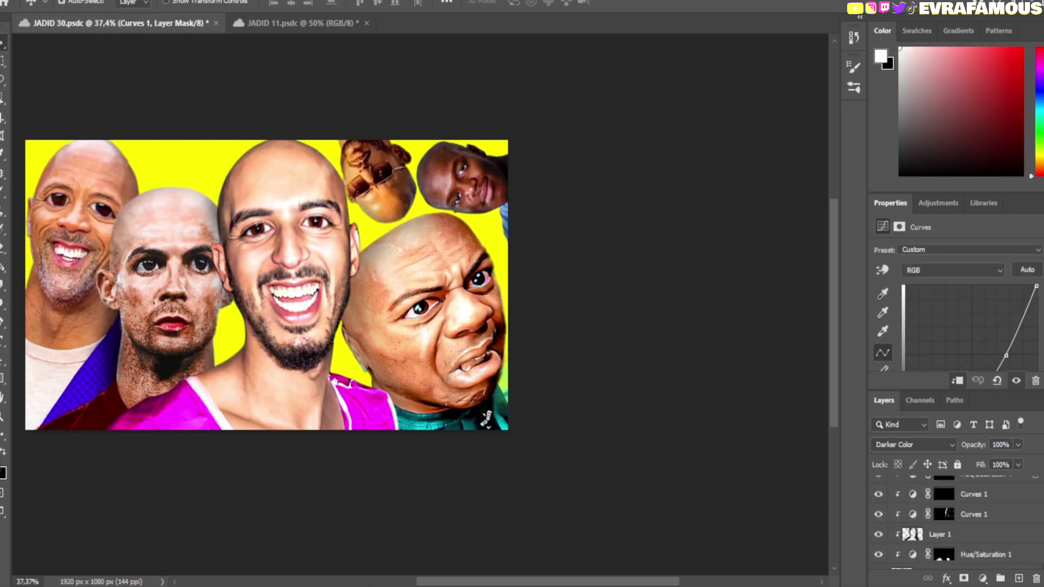
# Paint white on the lower Curves 1 mask over the bearded man's face with a soft 171 px brush to brighten it
pyautogui.press('b')
pyautogui.hotkey('ctrl', '+')
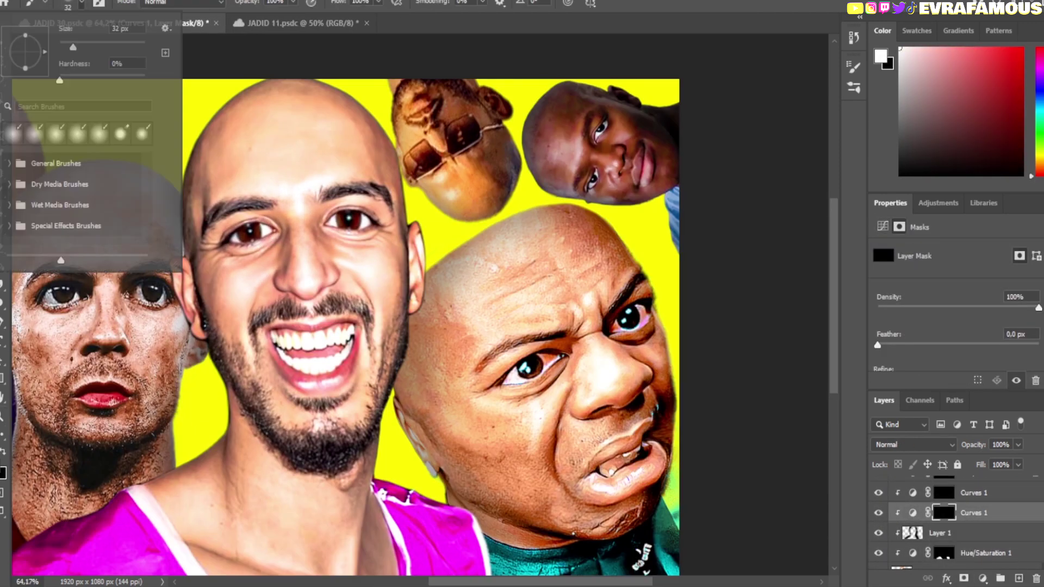
pyautogui.moveTo(207, 130)
pyautogui.mouseDown()
pyautogui.moveTo(337, 185)
pyautogui.moveTo(381, 304)
pyautogui.moveTo(185, 489)
pyautogui.mouseUp()
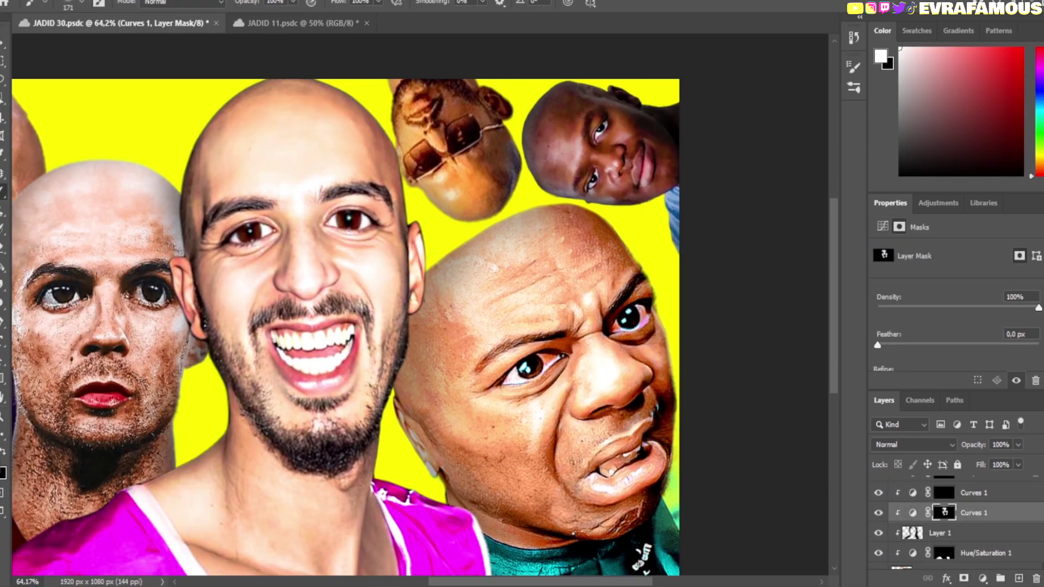
pyautogui.scroll(-2, 346, 306)
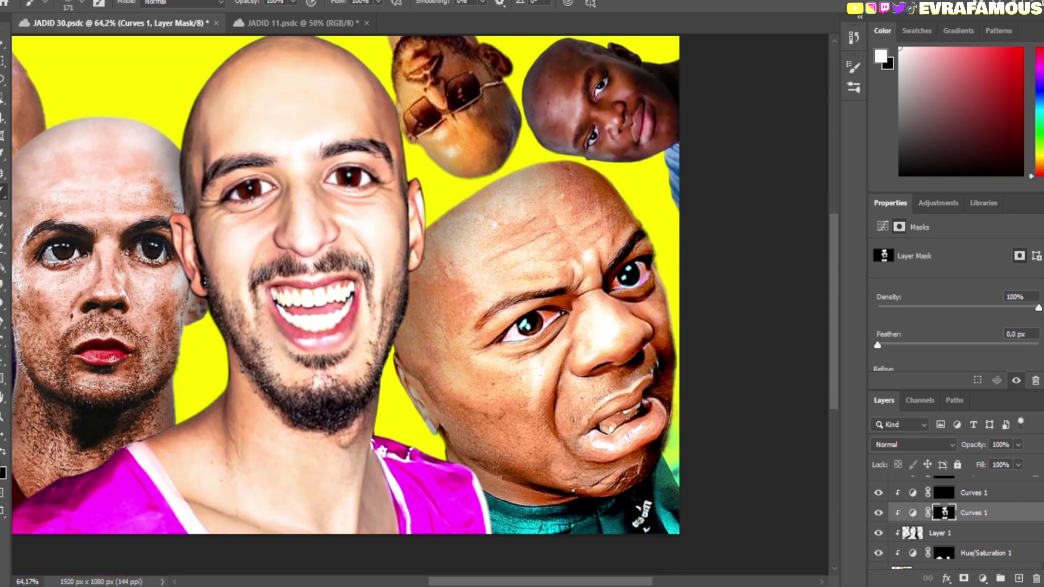
# Intensify the bearded man's highlights by painting the upper Curves 1 mask with a 133 px brush at 74% opacity, including the forehead
pyautogui.hotkey('alt', ']')
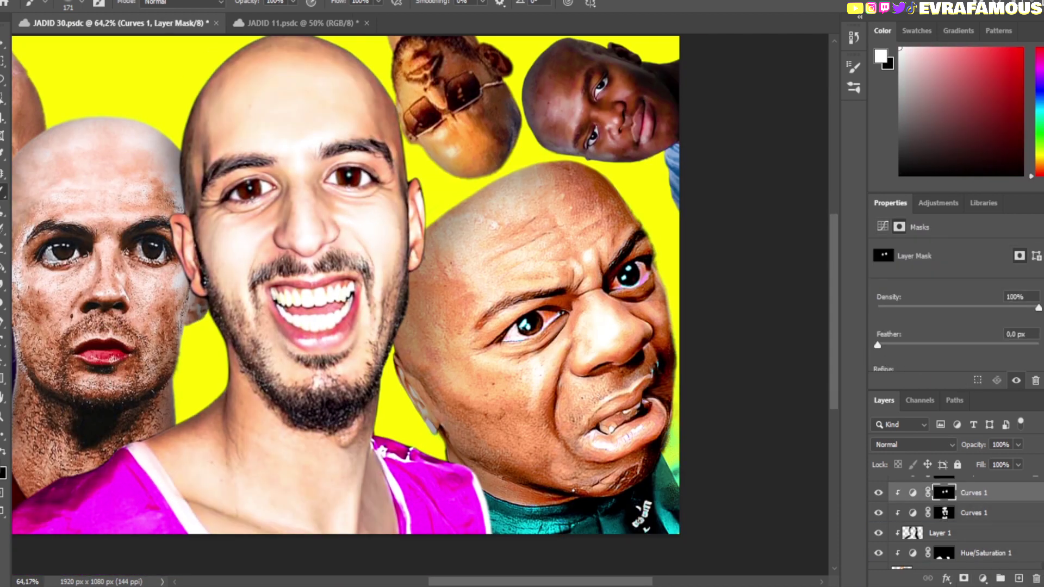
pyautogui.rightClick(301, 213)
pyautogui.press('7')
pyautogui.press('4')
pyautogui.moveTo(240, 125); pyautogui.dragTo(326, 93)
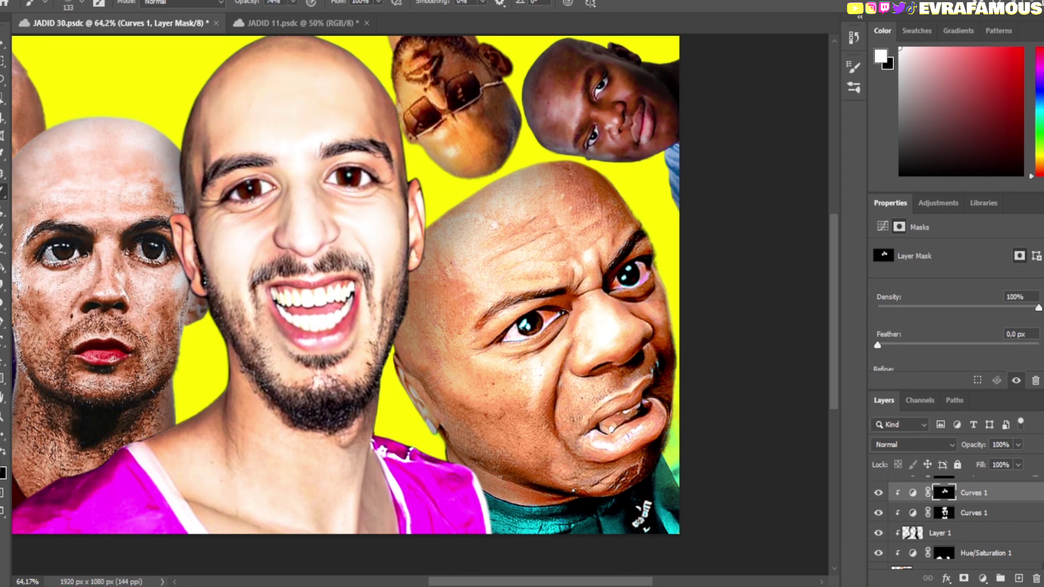
# Reveal the Hue/Saturation 4 colour in both of the bearded man's irises by painting its mask at 100% opacity
pyautogui.press('2')
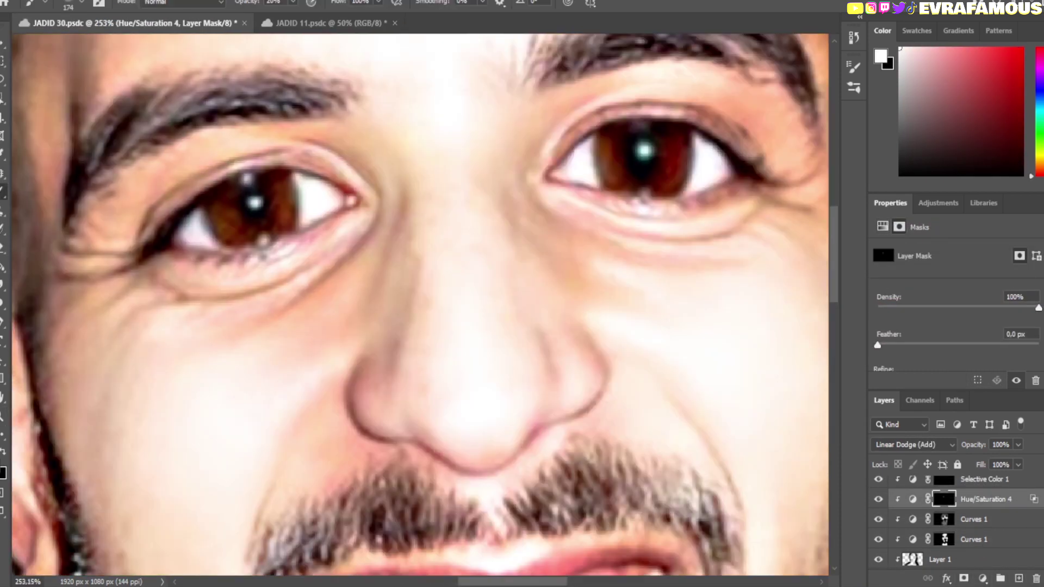
pyautogui.press('0')
pyautogui.moveTo(217, 179); pyautogui.dragTo(294, 228)
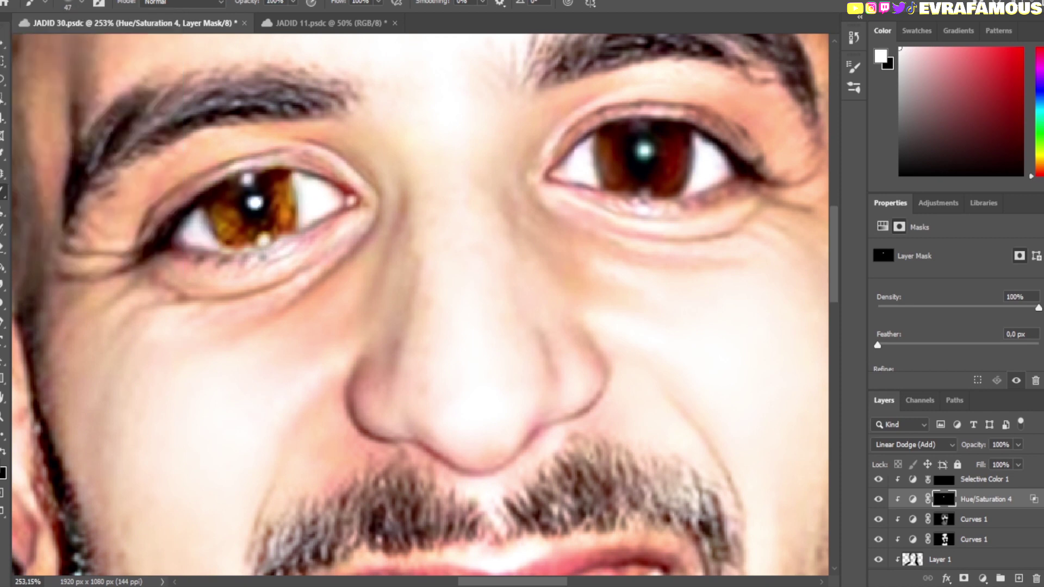
pyautogui.moveTo(597, 136); pyautogui.dragTo(690, 185)
# Whiten the bearded man's eye whites by painting white on the Selective Color 1 mask with a 12 px brush
pyautogui.press('x')
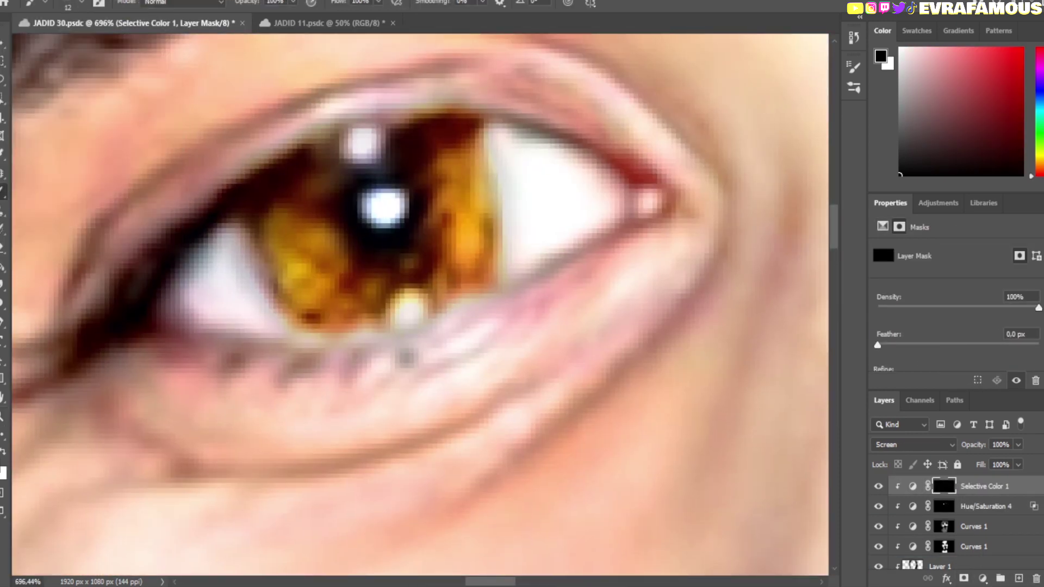
pyautogui.press('x')
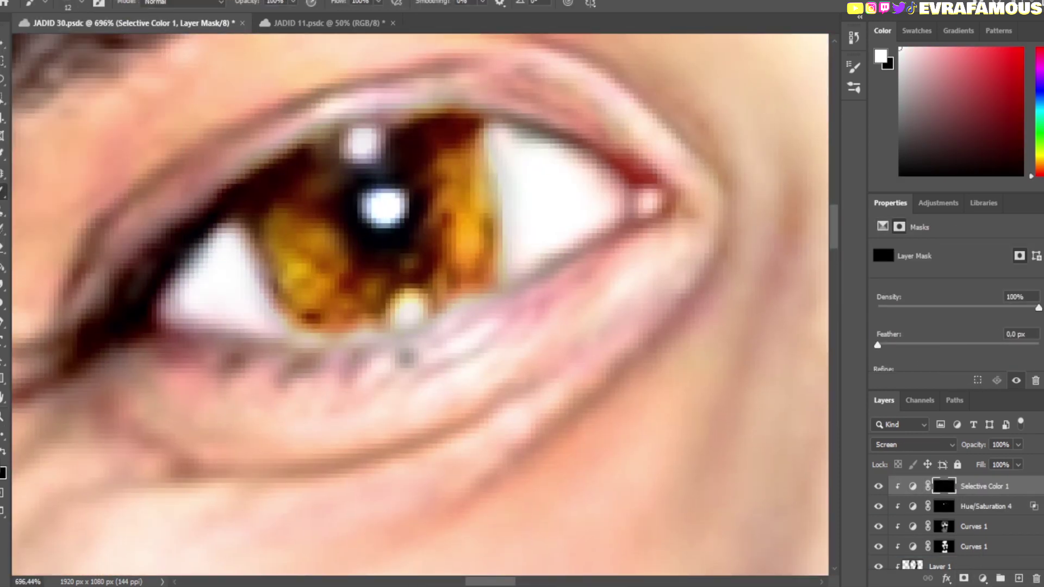
pyautogui.moveTo(157, 272); pyautogui.dragTo(271, 315)
pyautogui.moveTo(489, 250); pyautogui.dragTo(598, 261)
pyautogui.moveTo(500, 163); pyautogui.dragTo(653, 228)
pyautogui.click(407, 307)
pyautogui.moveTo(163, 326); pyautogui.dragTo(316, 333)
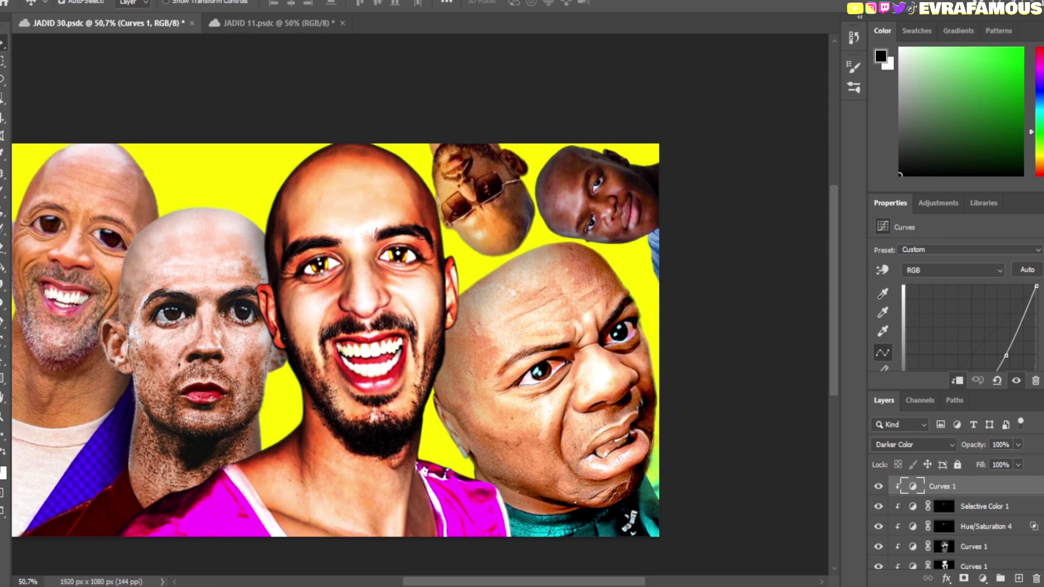
# Hide the bearded man's Darker Color Curves layer with a black mask and paint shadows back along his contours at 29% opacity
pyautogui.press('x')
pyautogui.hotkey('ctrl', 'i')
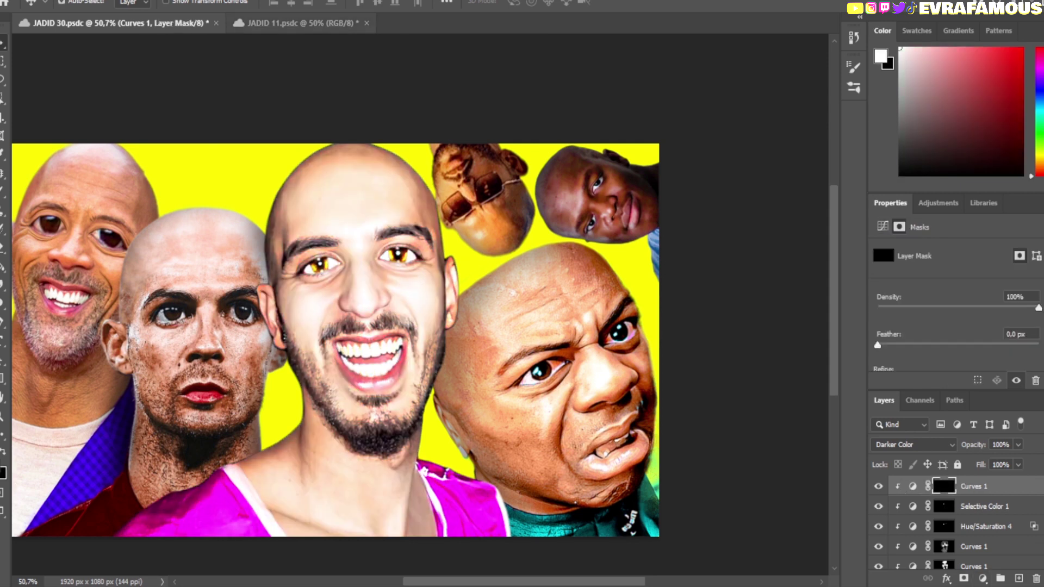
pyautogui.press('b')
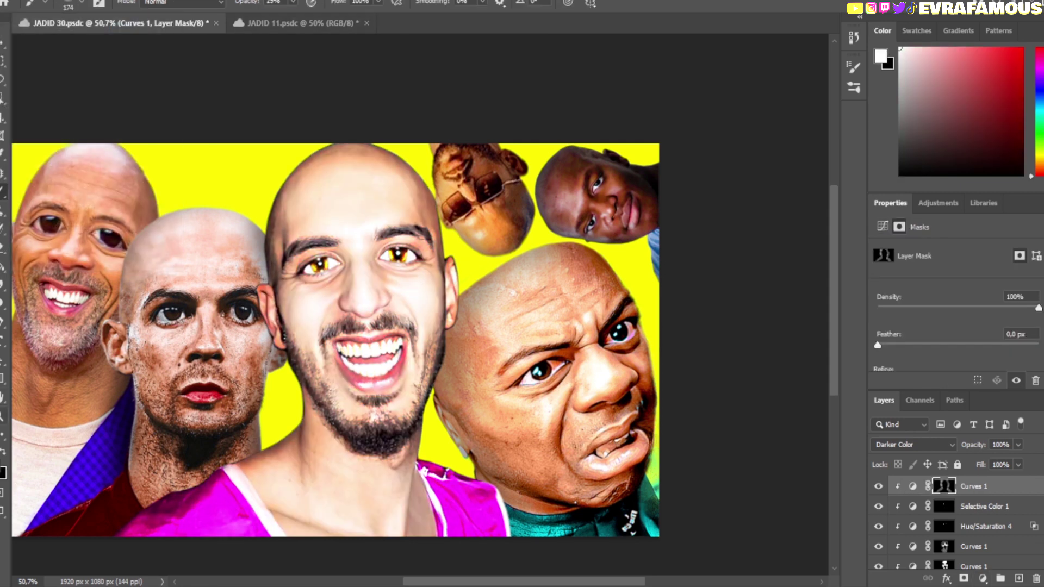
# Refine the bearded man's contour shadows on the Darker Color Curves mask with a 21 px brush at 13% opacity
pyautogui.scroll(5, 297, 327)
pyautogui.write('21')
pyautogui.press('Return')
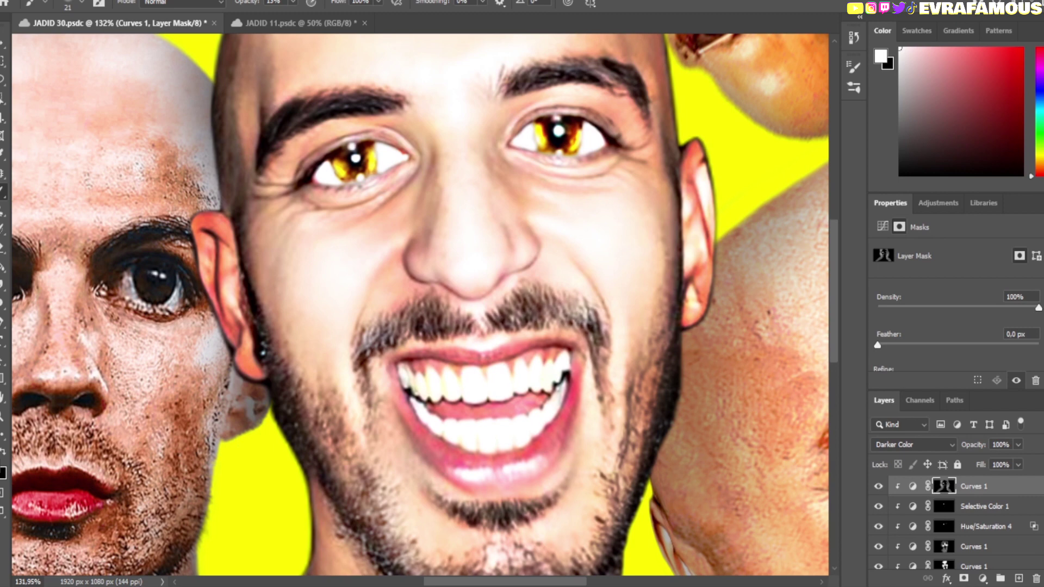
pyautogui.scroll(-5, 424, 305)
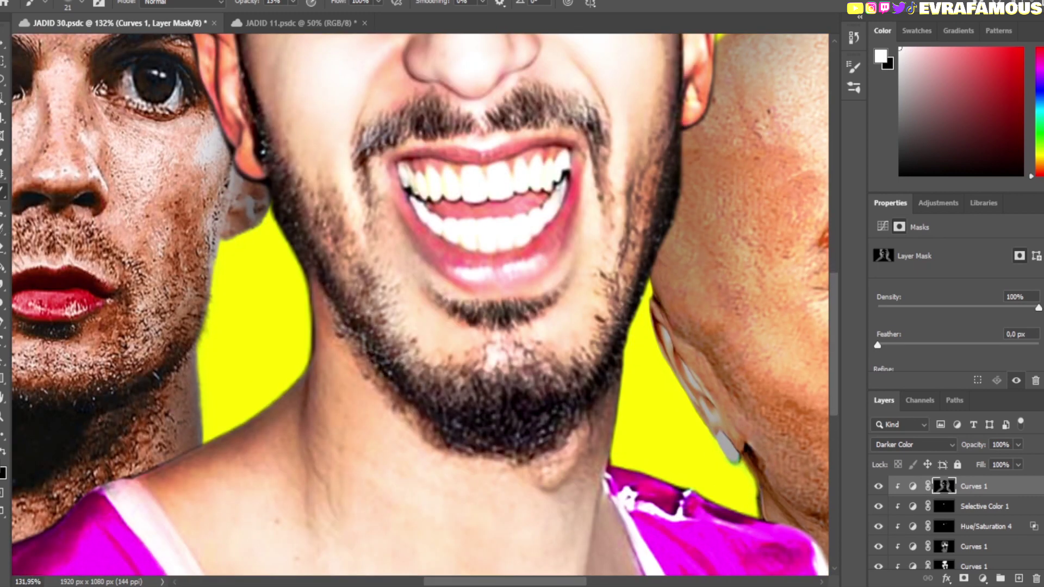
pyautogui.scroll(-3, 424, 305)
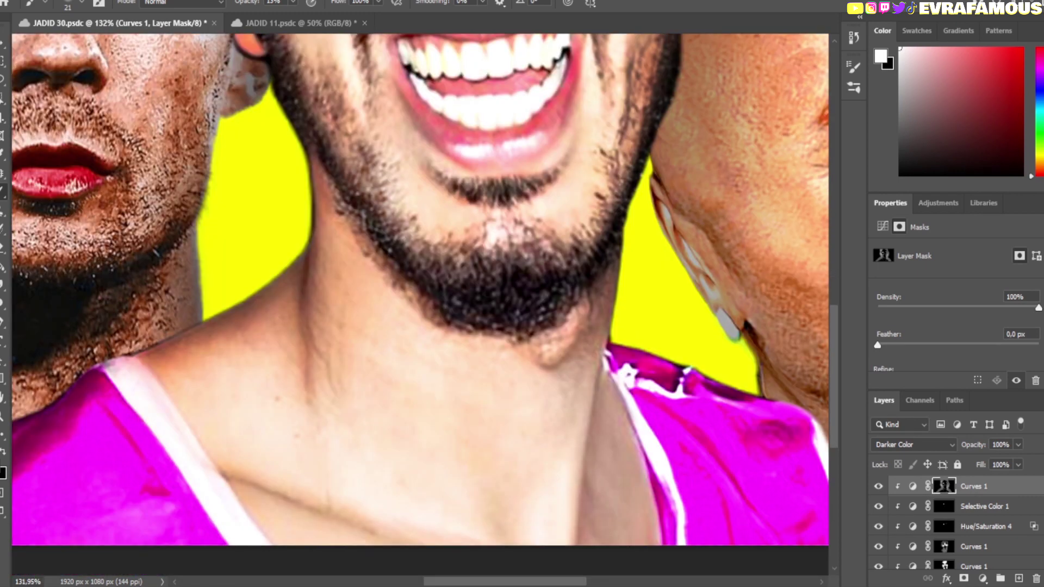
pyautogui.scroll(-8, 418, 288)
pyautogui.scroll(4, 418, 288)
pyautogui.press('v')
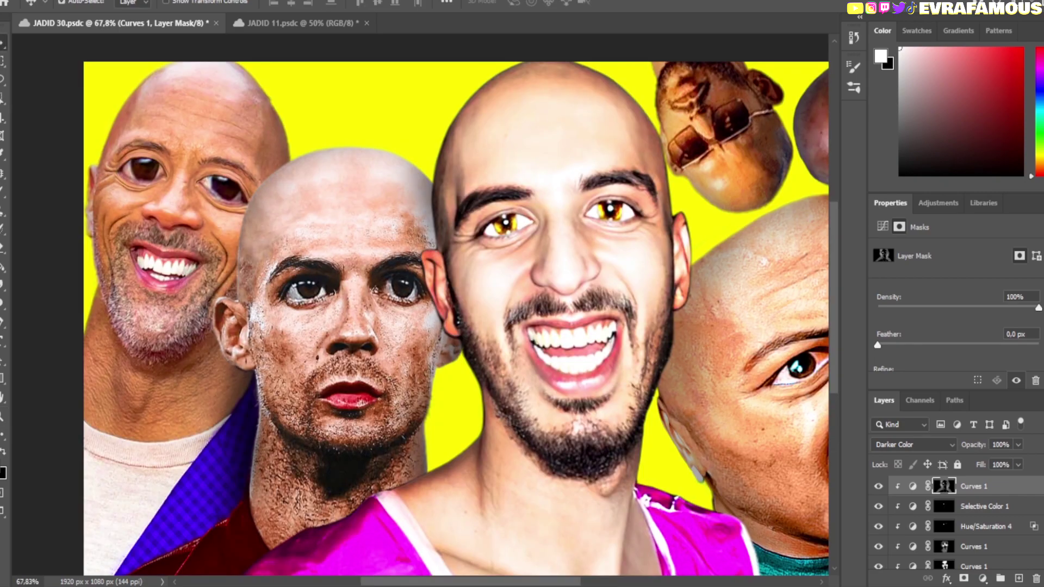
# Copy the Selective Color 1 adjustment to the stern man second from the left, clip it and give it a black mask
pyautogui.hotkey('alt', '[')
pyautogui.scroll(5, 611, 265)
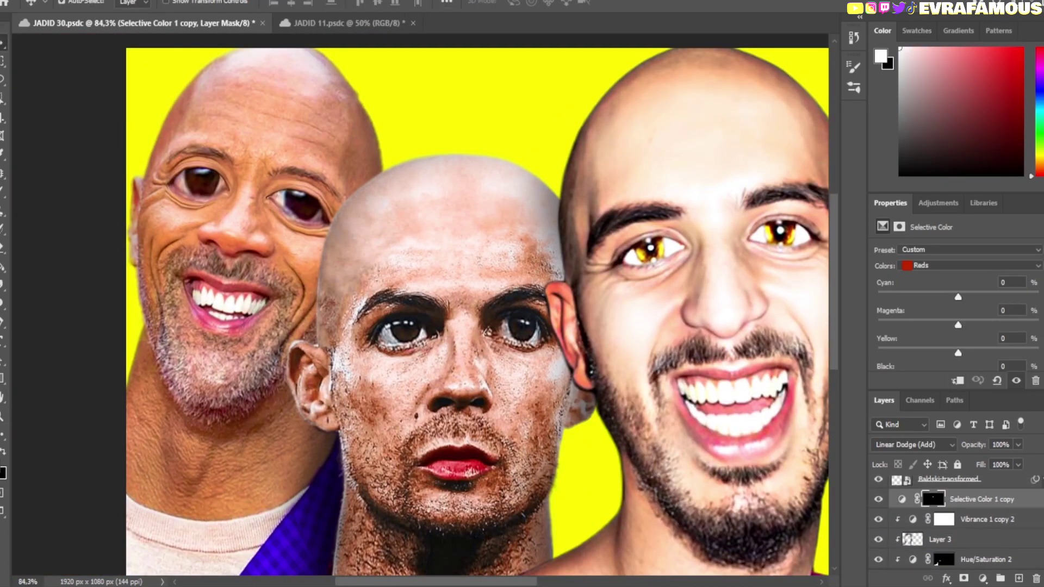
pyautogui.click(1036, 577)
pyautogui.press('Escape')
pyautogui.press('b')
pyautogui.scroll(10, 405, 331)
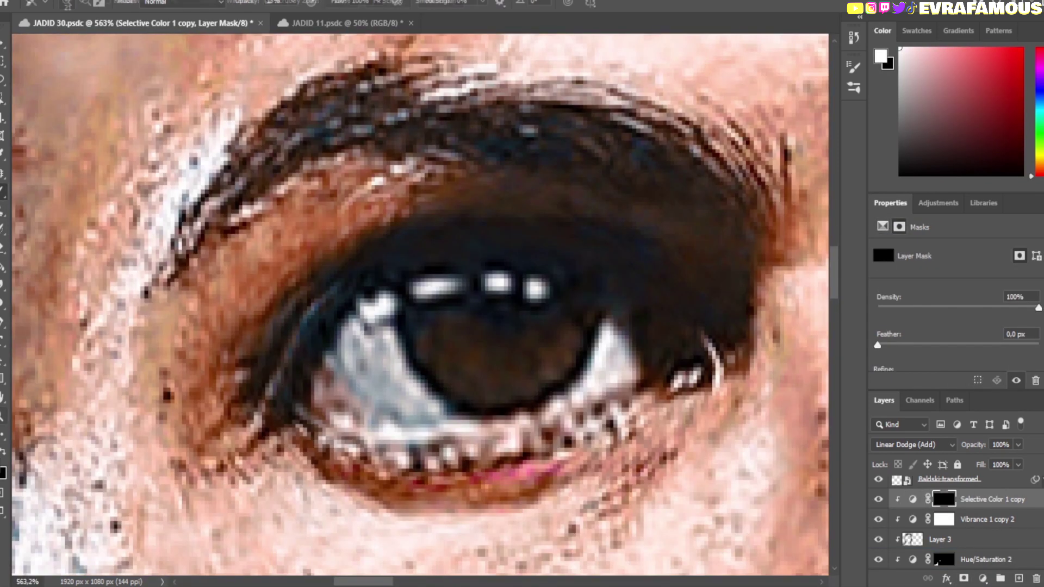
# Brighten the stern man's eyes by painting white on the Selective Color 1 copy mask with a 21 px brush
pyautogui.press('x')
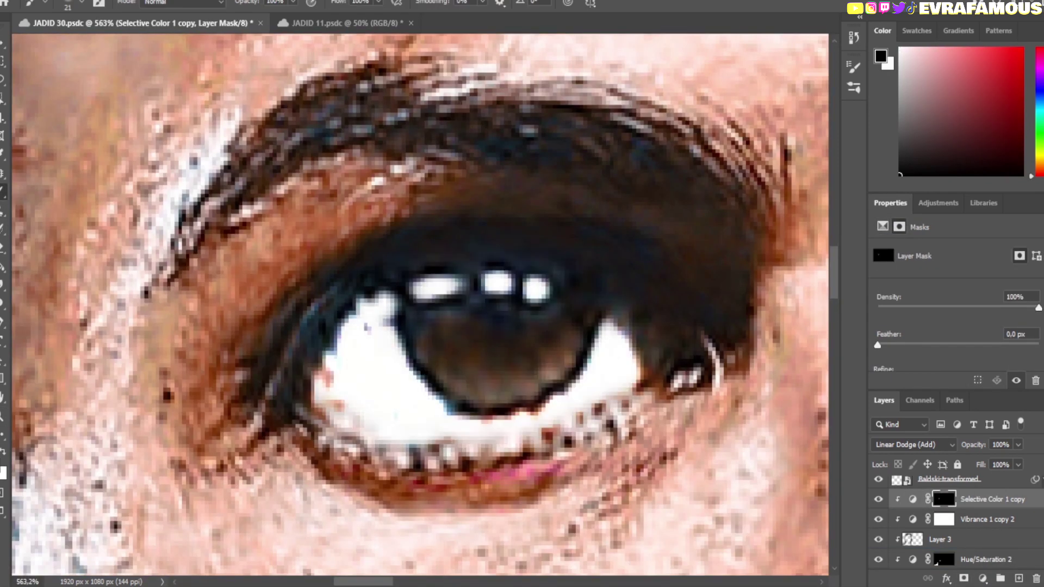
pyautogui.press('x')
pyautogui.hscroll(5, 421, 309)
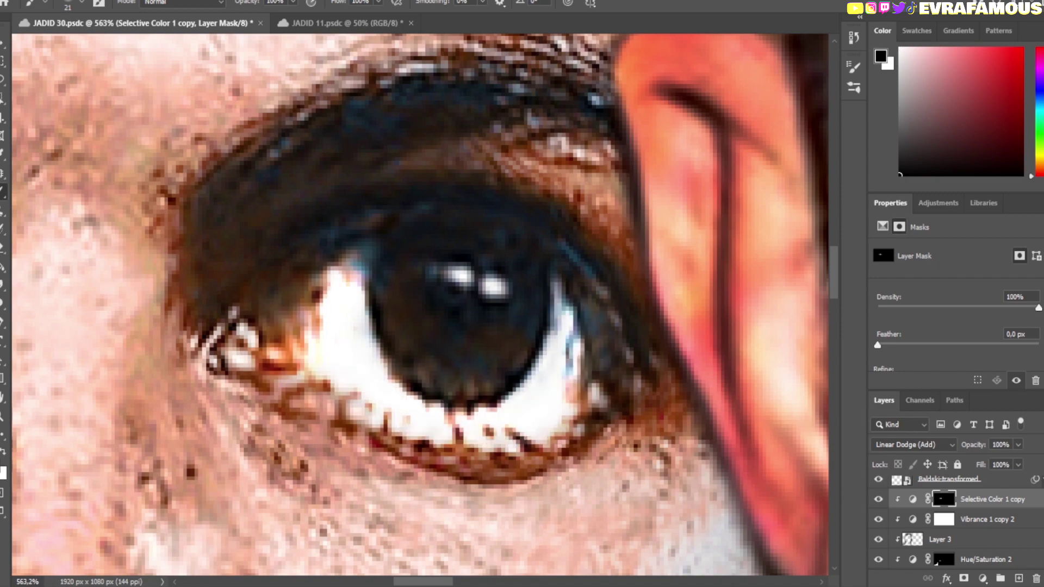
pyautogui.hscroll(-6, 420, 304)
pyautogui.hscroll(5, 421, 305)
pyautogui.hotkey('ctrl', 's')
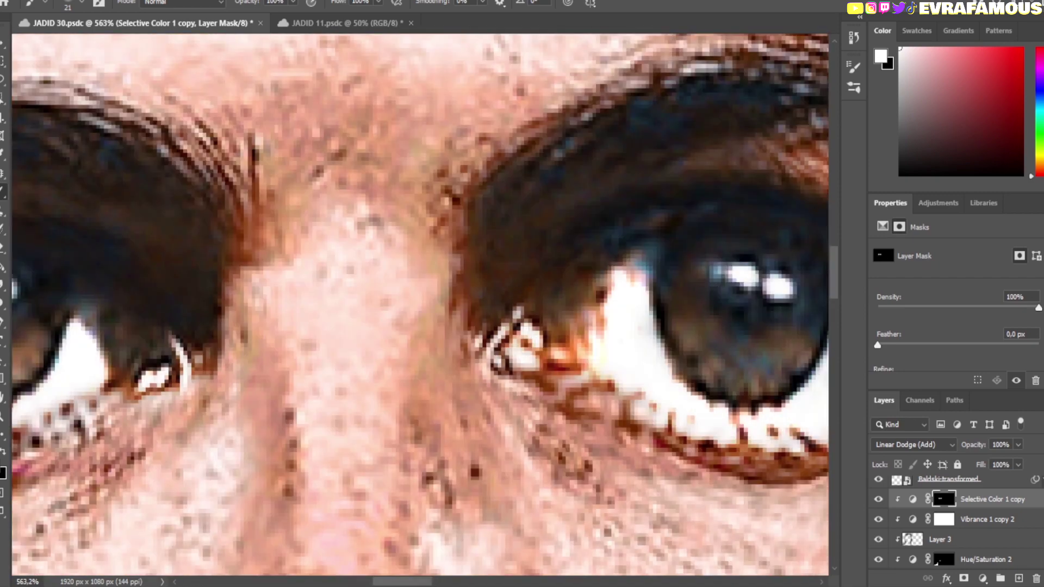
# Copy the Hue/Saturation 4 adjustment to the stern man as a clipped layer with a black mask and save the file
pyautogui.press('z')
pyautogui.scroll(-8, 421, 304)
pyautogui.scroll(6, 421, 304)
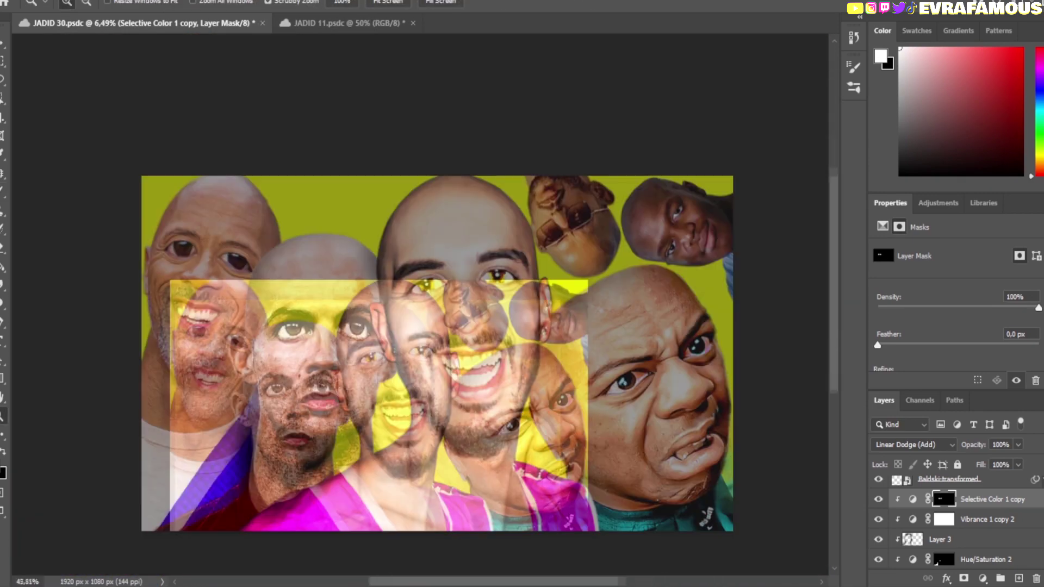
pyautogui.press('v')
pyautogui.hotkey('alt', '[')
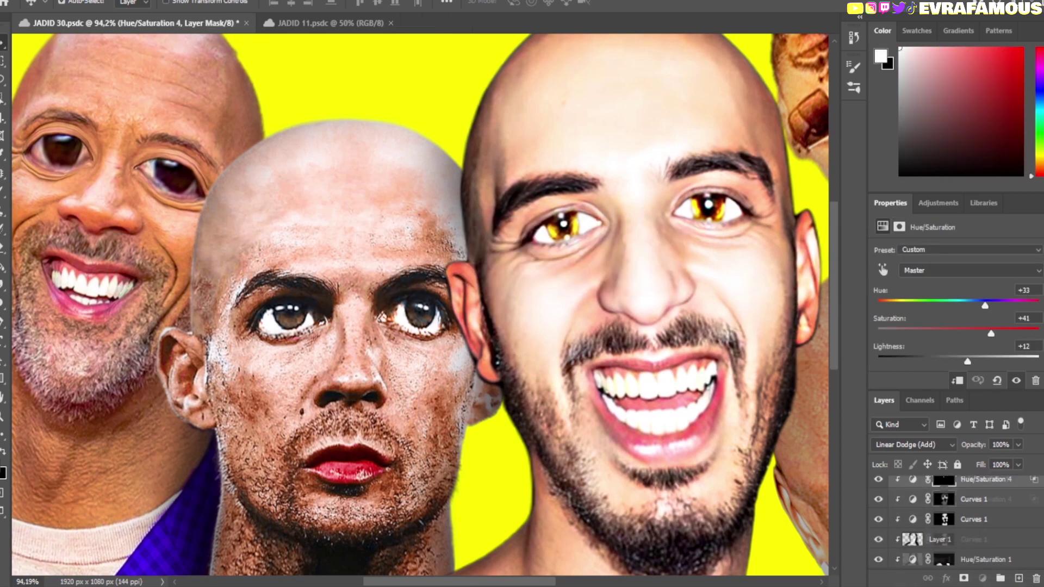
pyautogui.hotkey('ctrl', 'j')
pyautogui.hotkey('ctrl', 's')
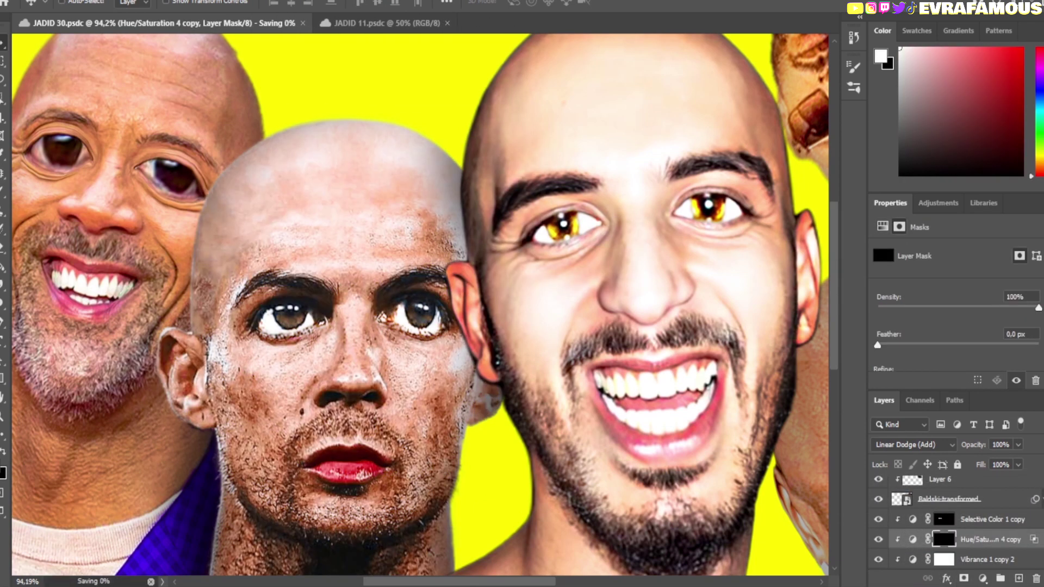
# Reveal the Hue/Saturation 4 copy in the stern man's irises by painting white on its mask
pyautogui.scroll(10, 439, 307)
pyautogui.press('b')
pyautogui.moveTo(163, 380)
pyautogui.mouseDown()
pyautogui.moveTo(353, 391)
pyautogui.moveTo(244, 304)
pyautogui.mouseUp()
pyautogui.press('z')
pyautogui.scroll(-10, 404, 525)
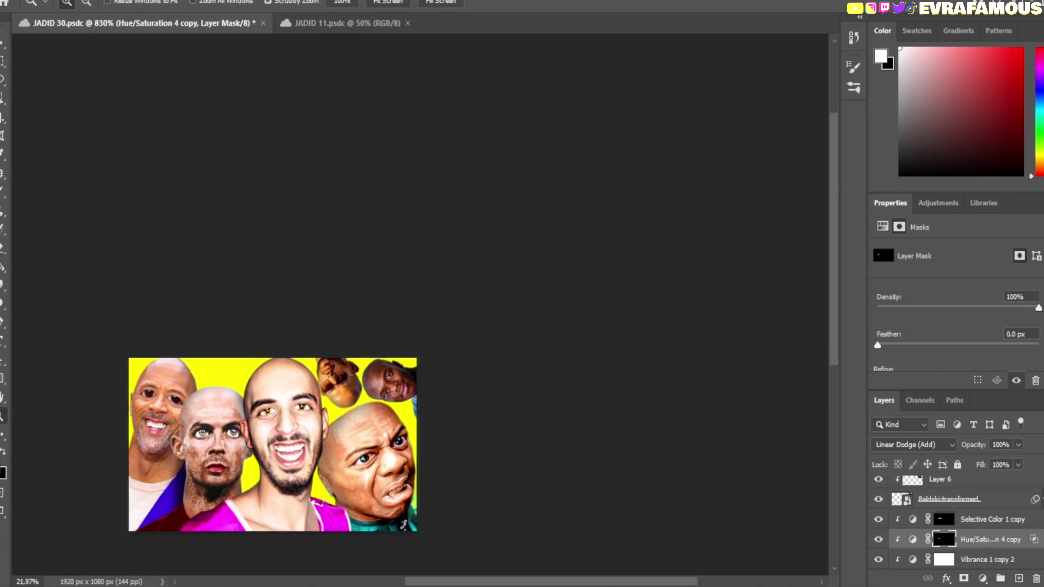
pyautogui.scroll(-2, 403, 525)
pyautogui.scroll(5, 404, 525)
# Recolour the stern man's irises with hue +21, saturation +100 and lightness +15, keeping the adjustment in Linear Dodge (Add) mode
pyautogui.click(882, 227)
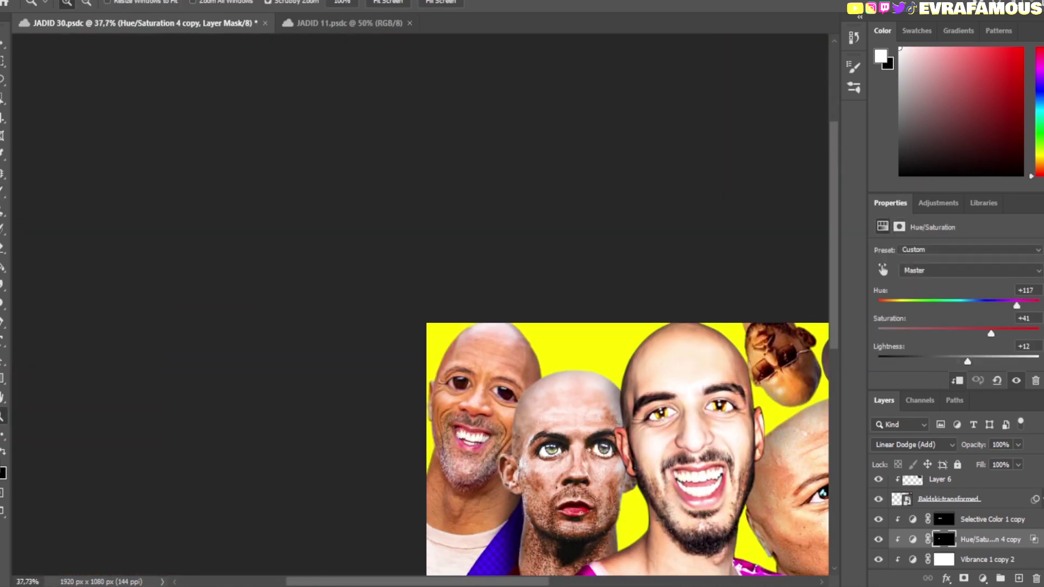
pyautogui.click(913, 445)
pyautogui.click(892, 360)
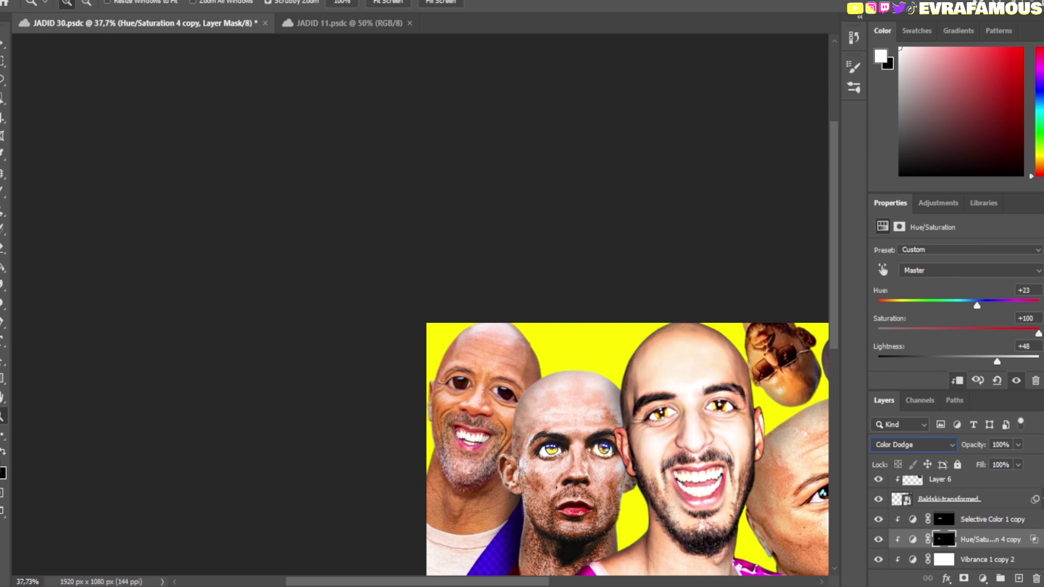
pyautogui.click(913, 445)
pyautogui.click(913, 371)
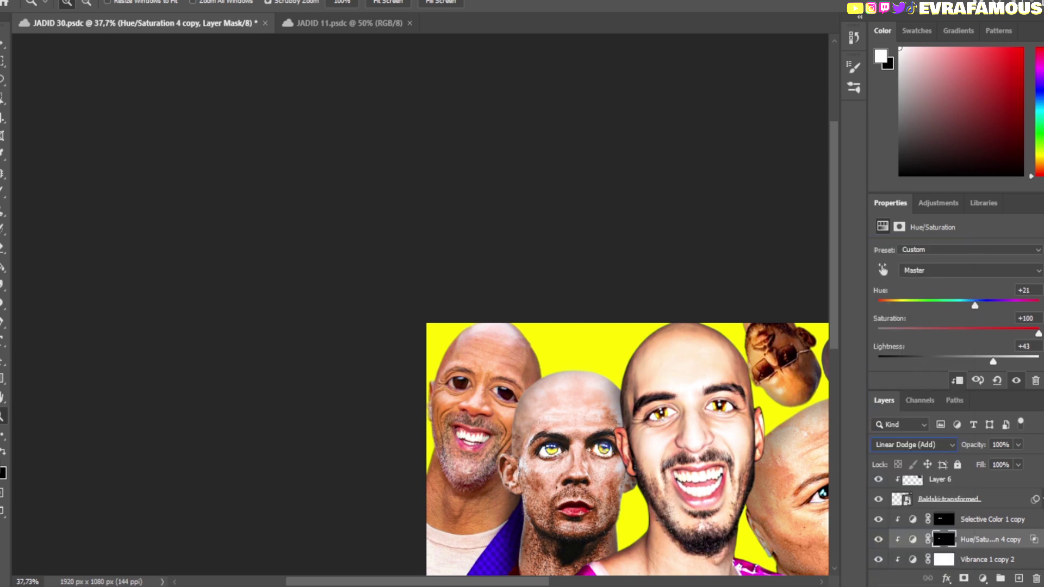
pyautogui.scroll(2, 557, 378)
pyautogui.moveTo(992, 361); pyautogui.dragTo(962, 361)
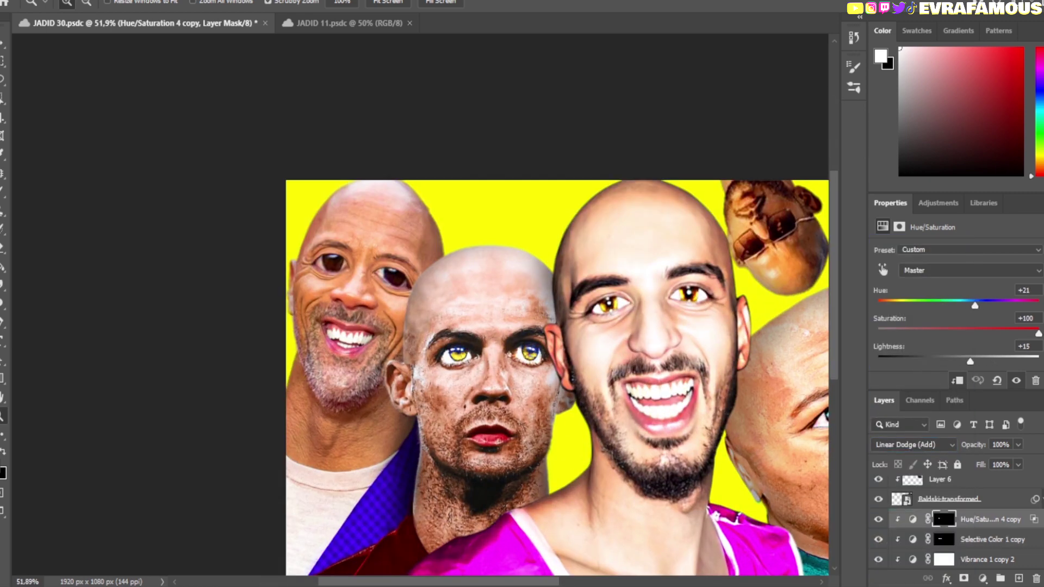
# Copy both Curves 1 adjustments to the stern man as clipped layers and blacken the mask of Curves 1 copy
pyautogui.scroll(-2, 558, 378)
pyautogui.press('v')
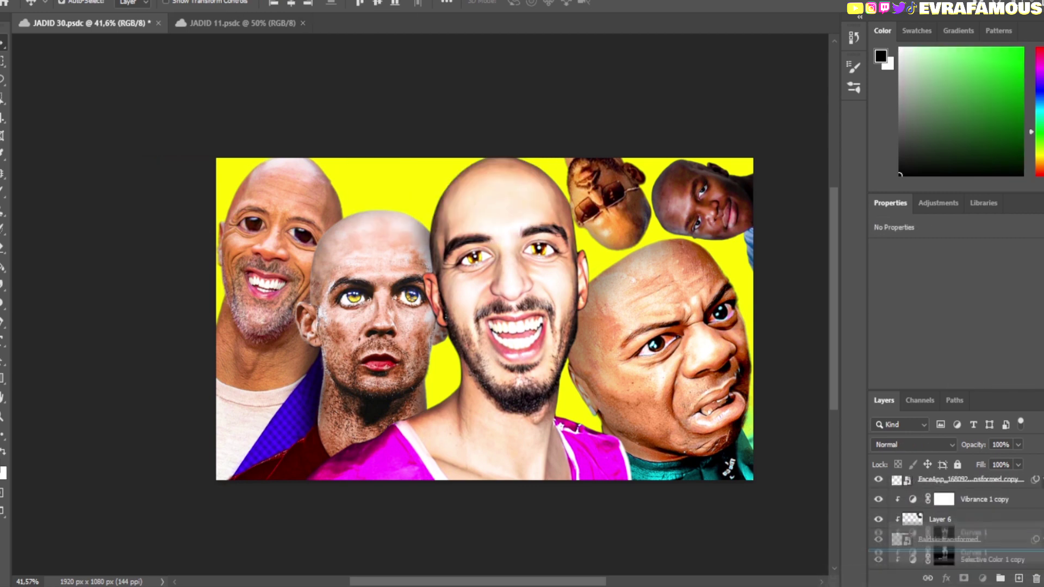
pyautogui.scroll(2, 956, 522)
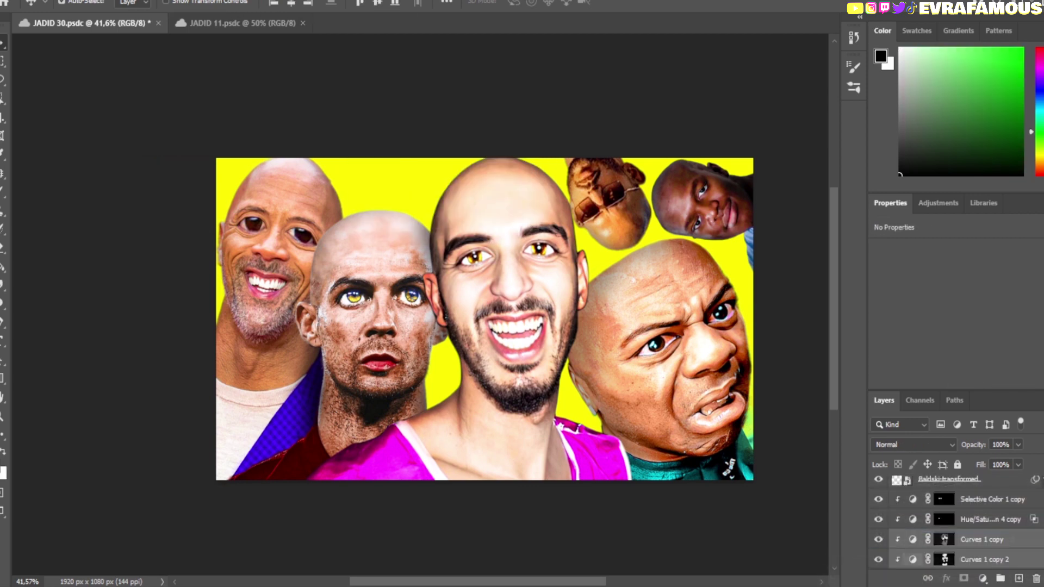
pyautogui.click(943, 519)
pyautogui.press('z')
pyautogui.moveTo(360, 345); pyautogui.dragTo(392, 346)
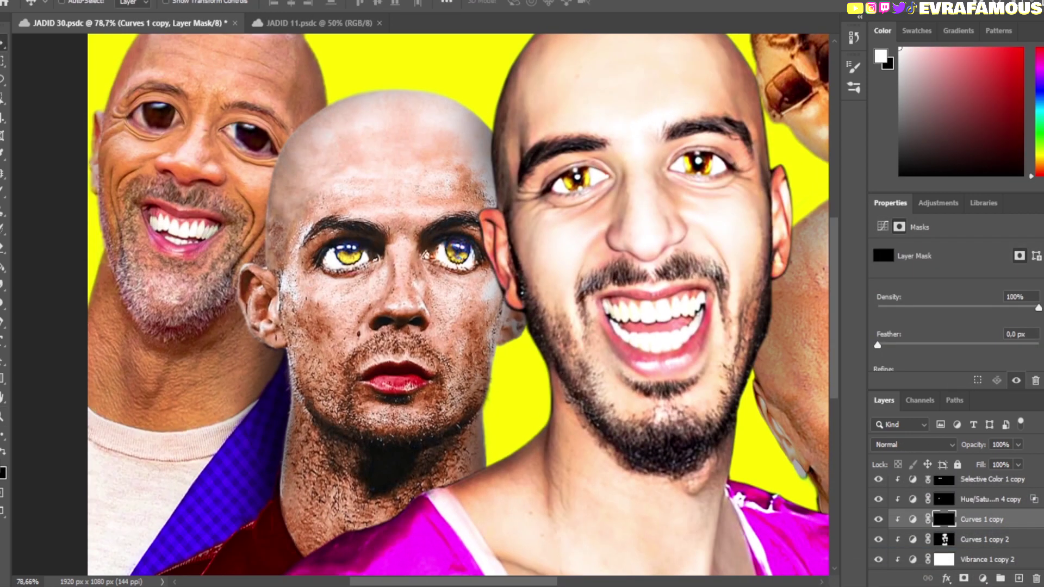
# Paint white on the Curves 1 copy mask over the stern man's forehead and face with a 243 px brush
pyautogui.press('b')
pyautogui.click(46, 3)
pyautogui.press('Return')
pyautogui.moveTo(392, 136)
pyautogui.mouseDown()
pyautogui.moveTo(353, 244)
pyautogui.moveTo(326, 490)
pyautogui.moveTo(408, 283)
pyautogui.mouseUp()
# Fill the Curves 1 copy 2 mask with black and paint white over the stern man's head and neck to brighten them
pyautogui.hotkey('alt', '[')
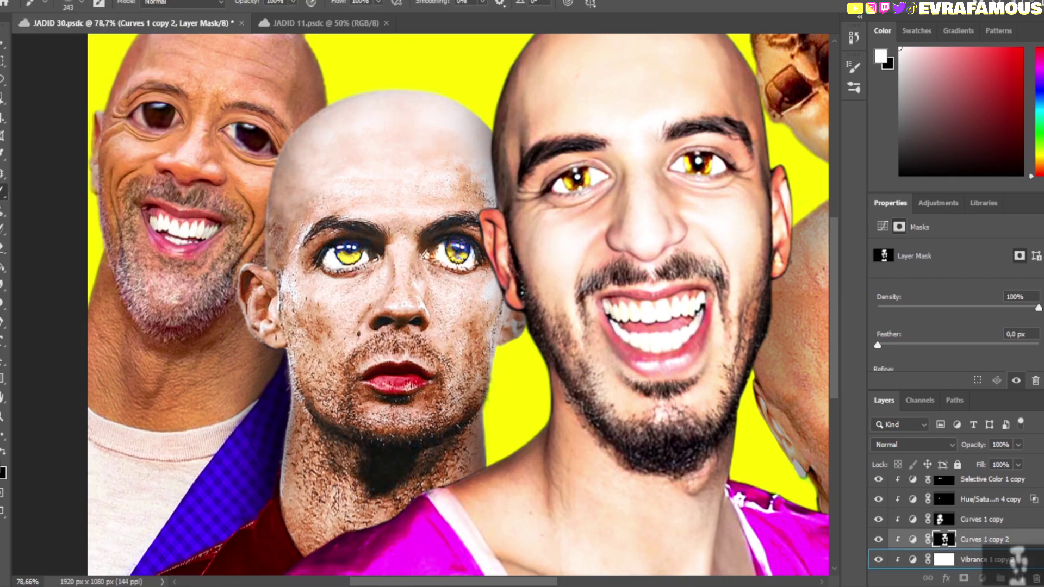
pyautogui.hotkey('ctrl', 'BackSpace')
pyautogui.moveTo(318, 319); pyautogui.dragTo(485, 326)
pyautogui.moveTo(484, 332); pyautogui.dragTo(319, 487)
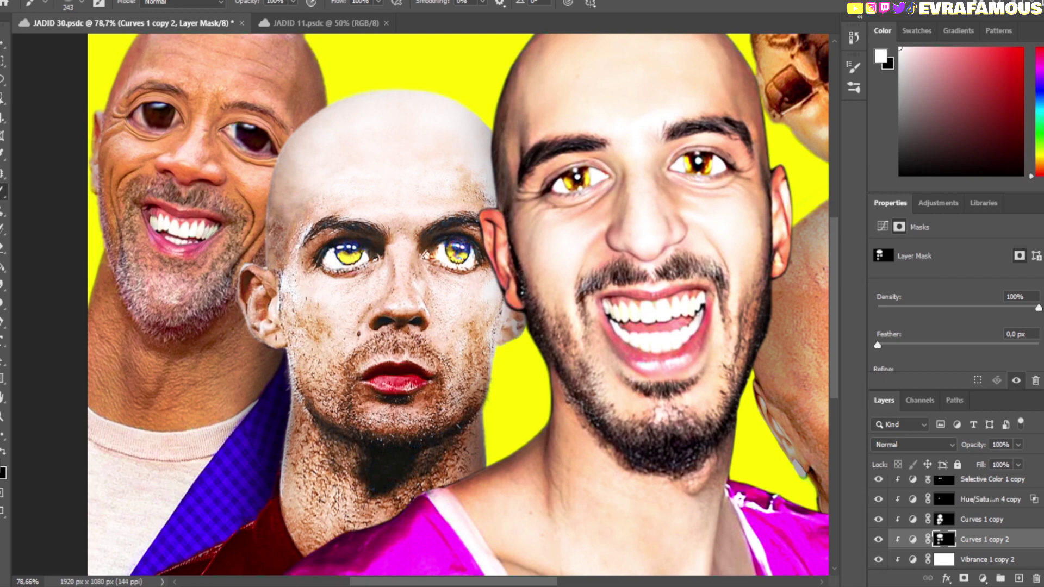
pyautogui.press('z')
pyautogui.scroll(-5, 418, 283)
pyautogui.scroll(5, 418, 283)
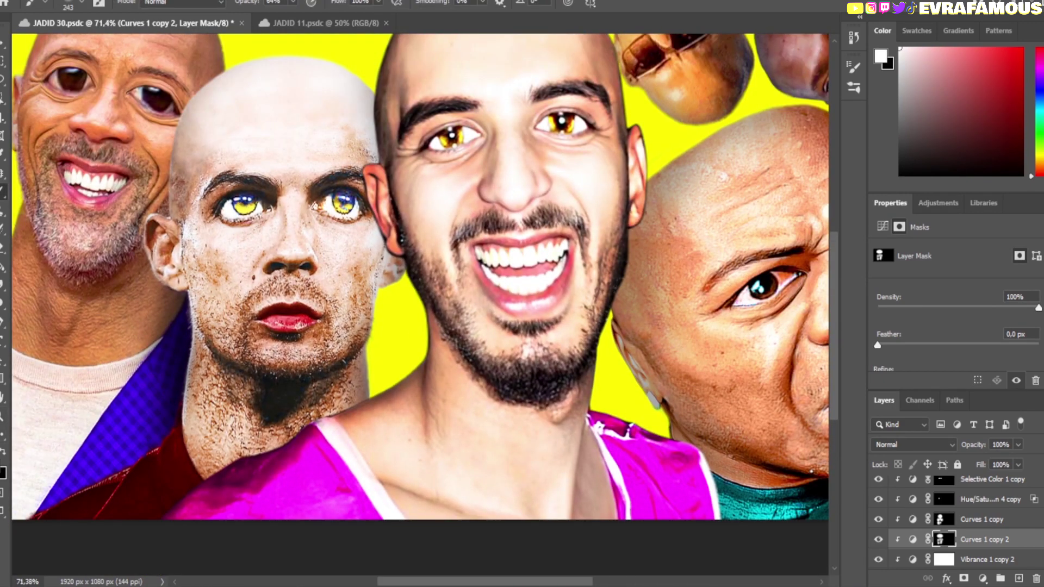
# Copy the Selective Color, Hue/Saturation and both Curves adjustments onto the grey-bearded man as layers clipped above Layer 4
pyautogui.hotkey('ctrl', '0')
pyautogui.press('v')
pyautogui.press('x')
pyautogui.hotkey('alt', ']')
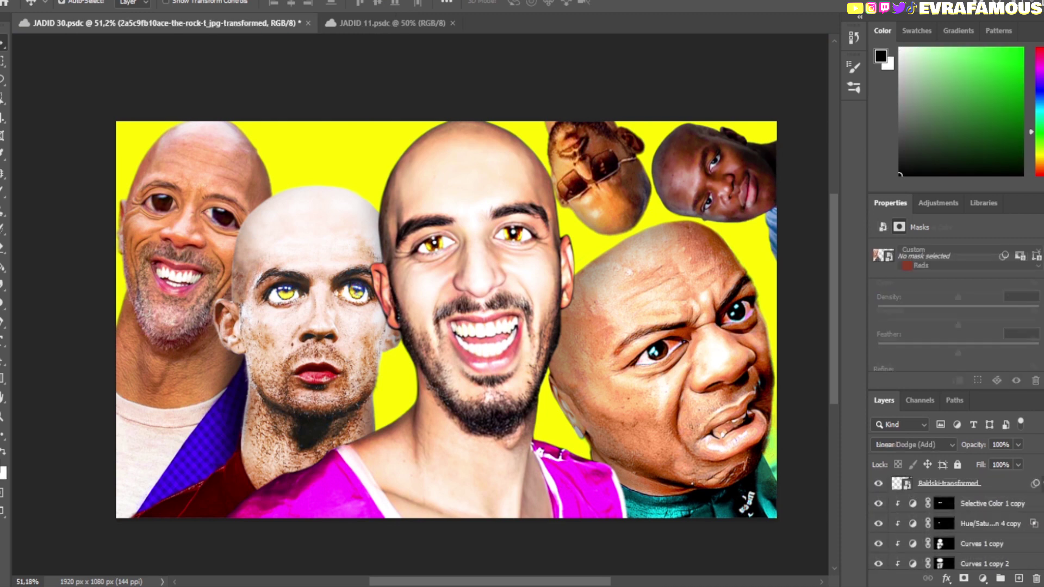
pyautogui.hotkey('alt', '[')
pyautogui.hotkey('alt', '[')
pyautogui.hotkey('alt', '[')
pyautogui.hotkey('alt', '[')
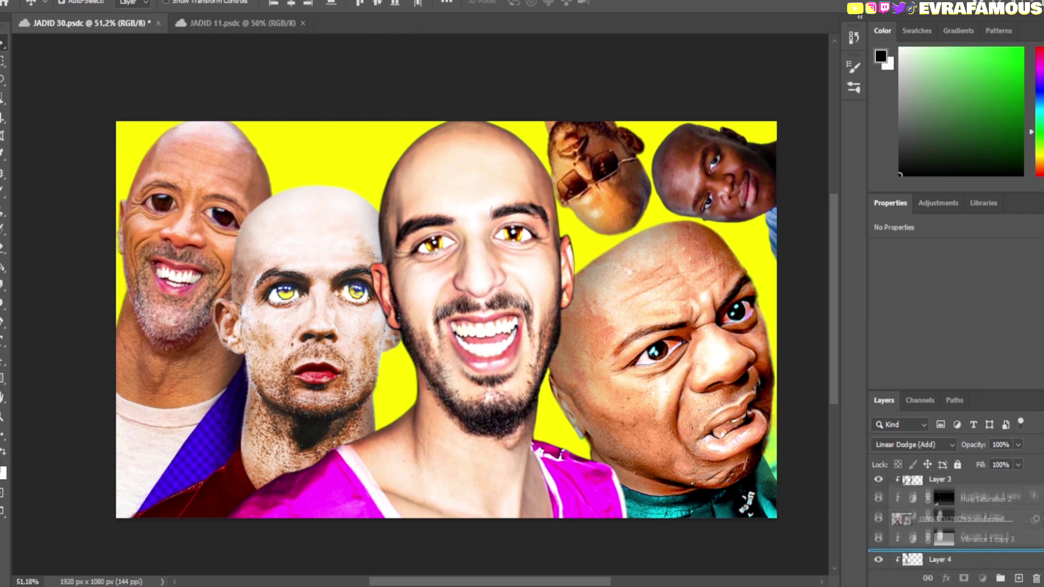
pyautogui.scroll(3, 951, 519)
pyautogui.hotkey('alt', ']')
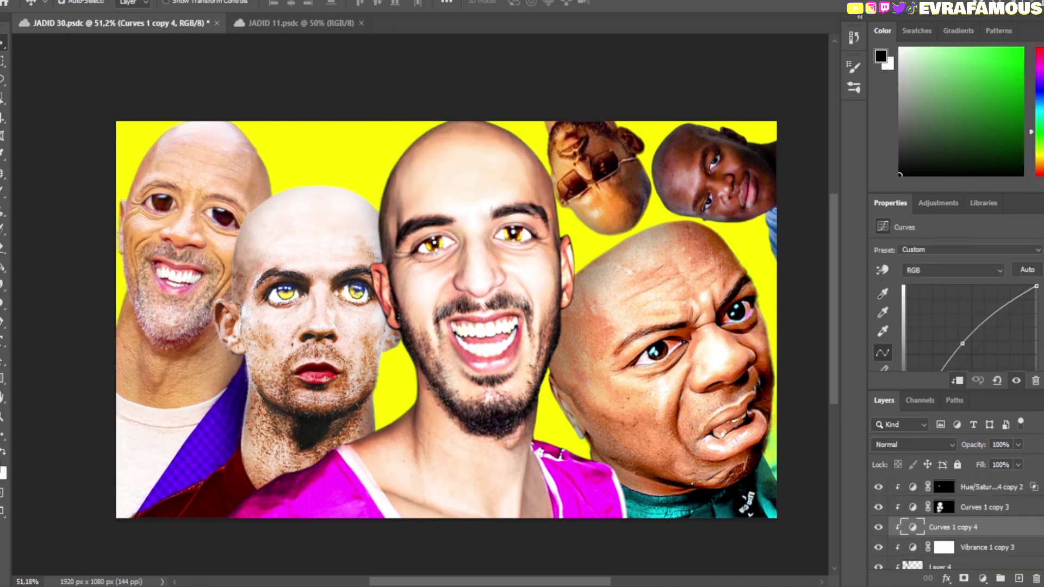
# Replace the Curves 1 copy 4 mask with a black one and paint white over the grey-bearded man's head and neck with a 243 px brush
pyautogui.press('b')
pyautogui.press('x')
pyautogui.scroll(3, 462, 320)
pyautogui.press('0')
pyautogui.moveTo(250, 109); pyautogui.dragTo(163, 261)
pyautogui.moveTo(163, 413); pyautogui.dragTo(255, 522)
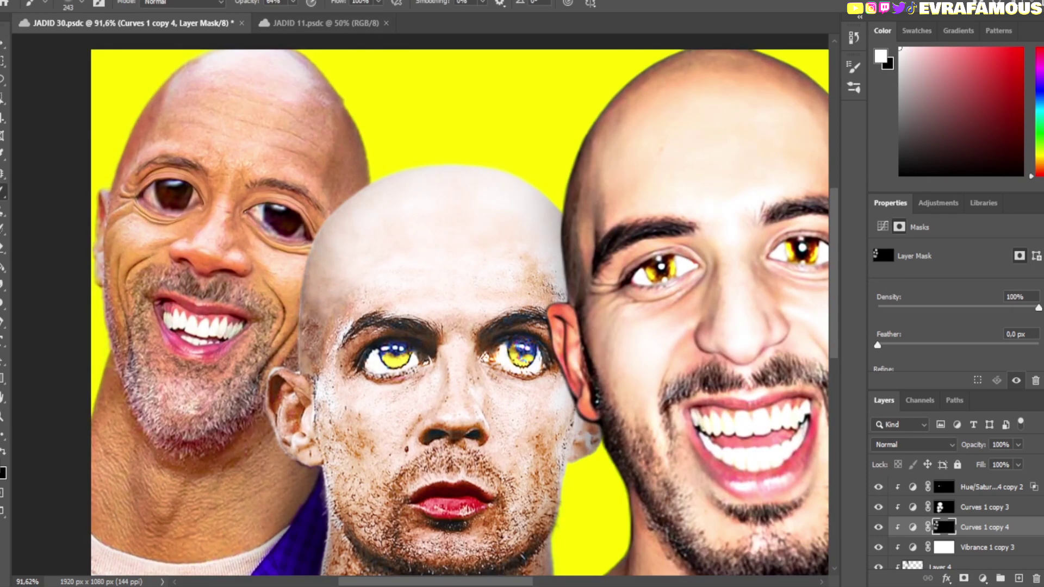
pyautogui.moveTo(305, 98); pyautogui.dragTo(146, 255)
pyautogui.moveTo(217, 218); pyautogui.dragTo(207, 522)
# Blacken the Curves 1 copy 3 mask and paint white over the grey-bearded man's face and neck at 41% brush opacity
pyautogui.hotkey('alt', ']')
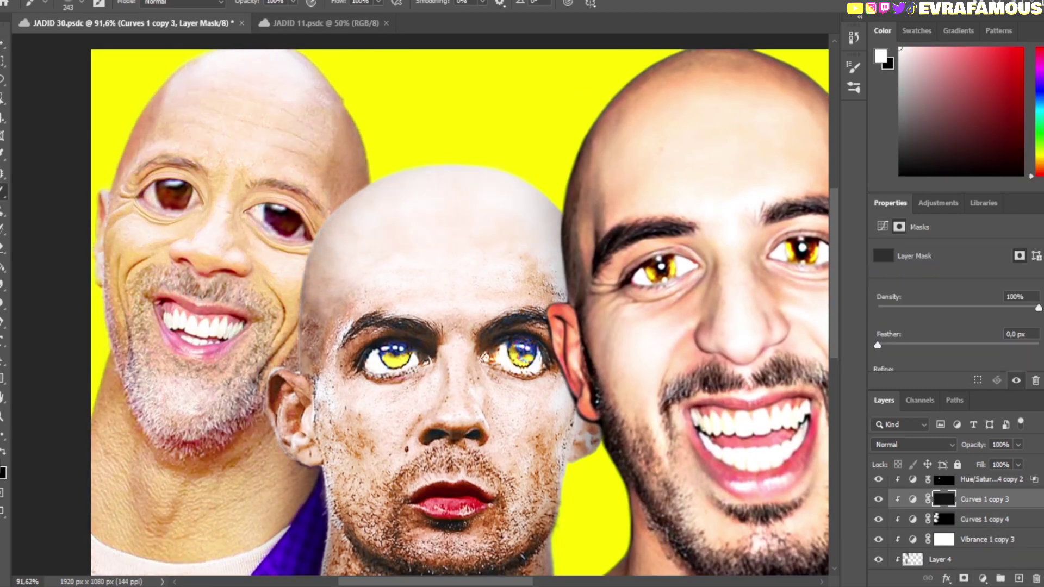
pyautogui.moveTo(141, 217); pyautogui.dragTo(228, 305)
pyautogui.moveTo(109, 397); pyautogui.dragTo(206, 522)
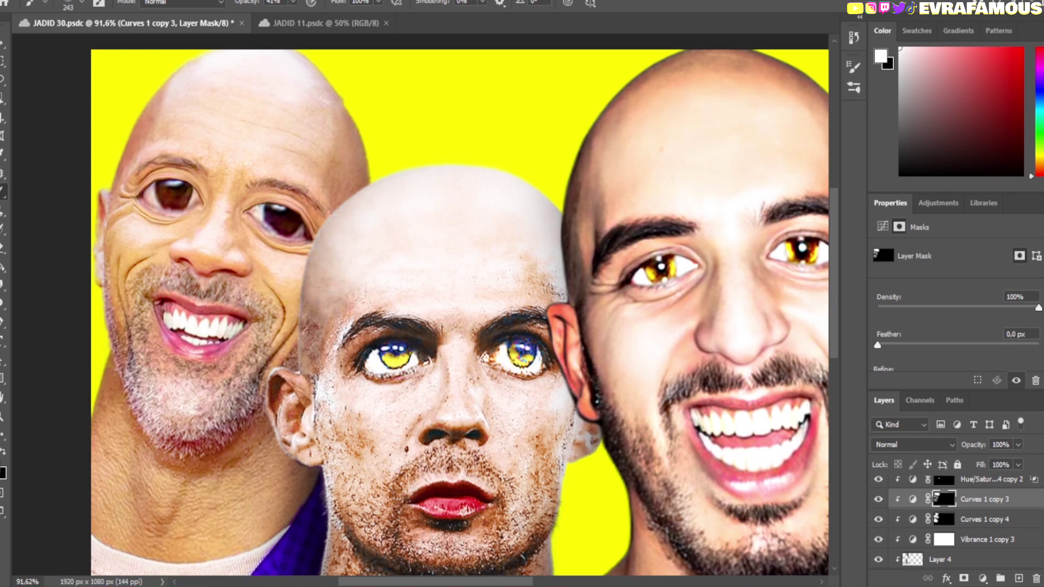
# Blacken the Hue/Saturation 4 copy 2 mask and brush the adjustment back in over both of the grey-bearded man's irises
pyautogui.hotkey('alt', ']')
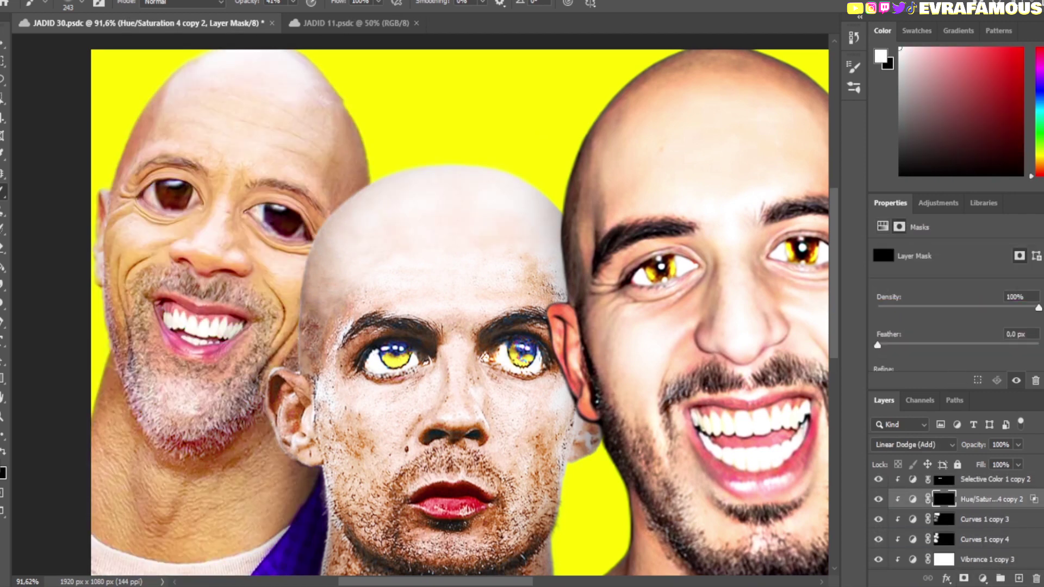
pyautogui.press('z')
pyautogui.moveTo(163, 190); pyautogui.dragTo(229, 191)
pyautogui.moveTo(136, 174); pyautogui.dragTo(299, 261)
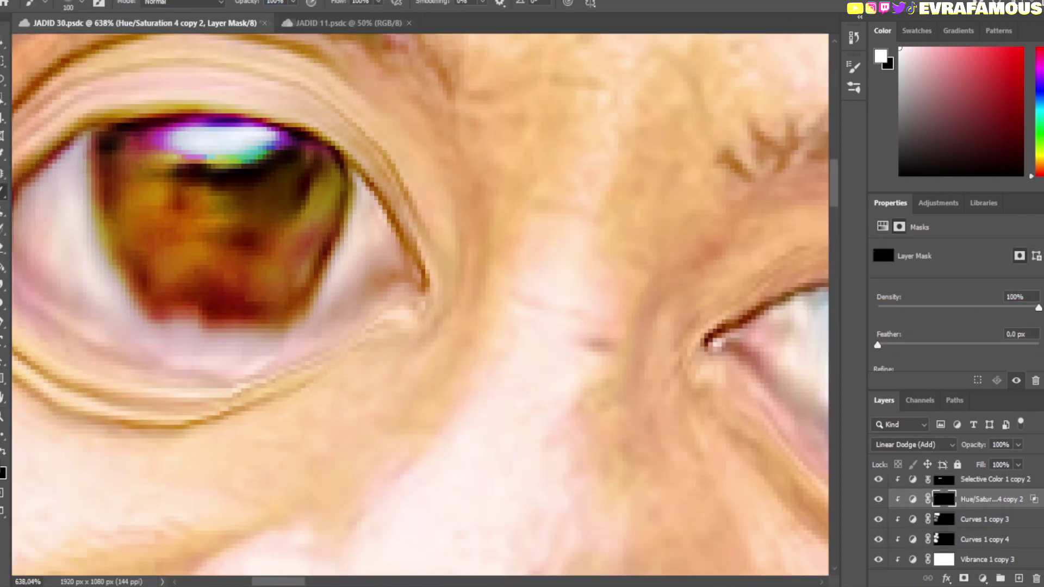
pyautogui.hotkey('ctrl', 'z')
pyautogui.hotkey('ctrl', 'shift', 'z')
pyautogui.press('x')
pyautogui.scroll(-3, 162, 338)
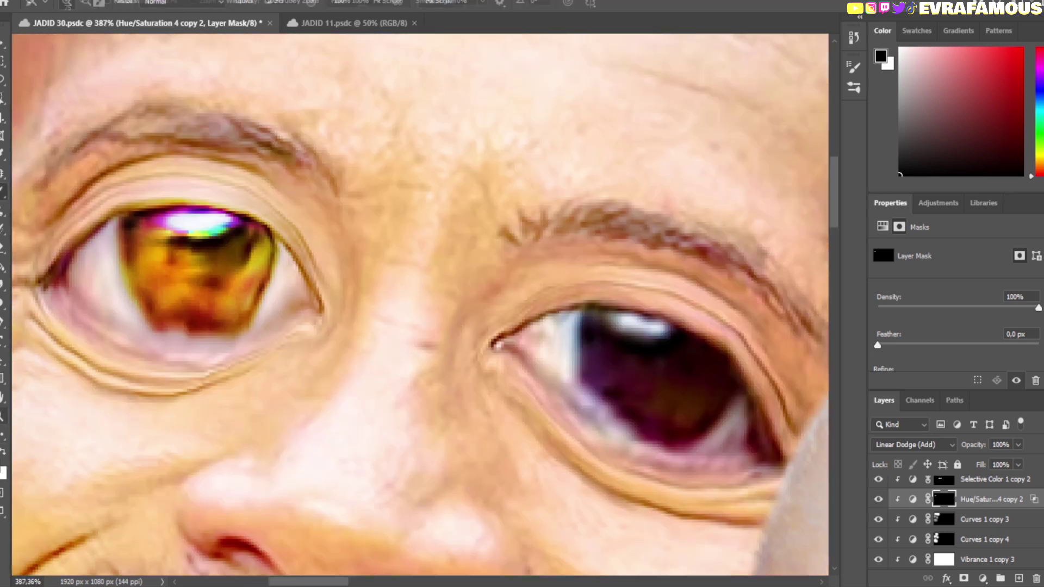
pyautogui.moveTo(598, 353); pyautogui.dragTo(706, 407)
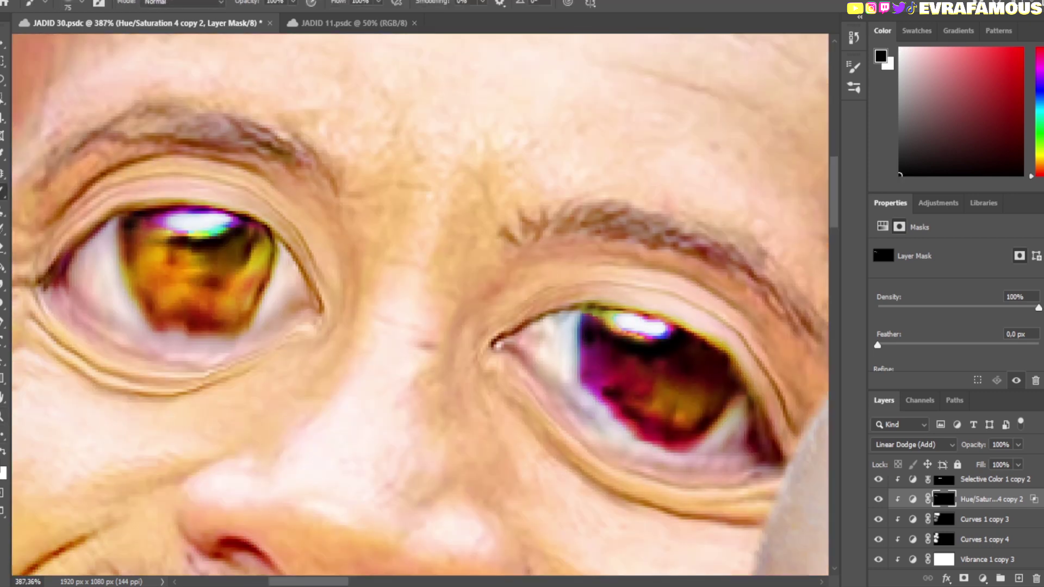
# Try hue -151, saturation +100 and lightness +30 on the grey-bearded man's irises
pyautogui.click(912, 499)
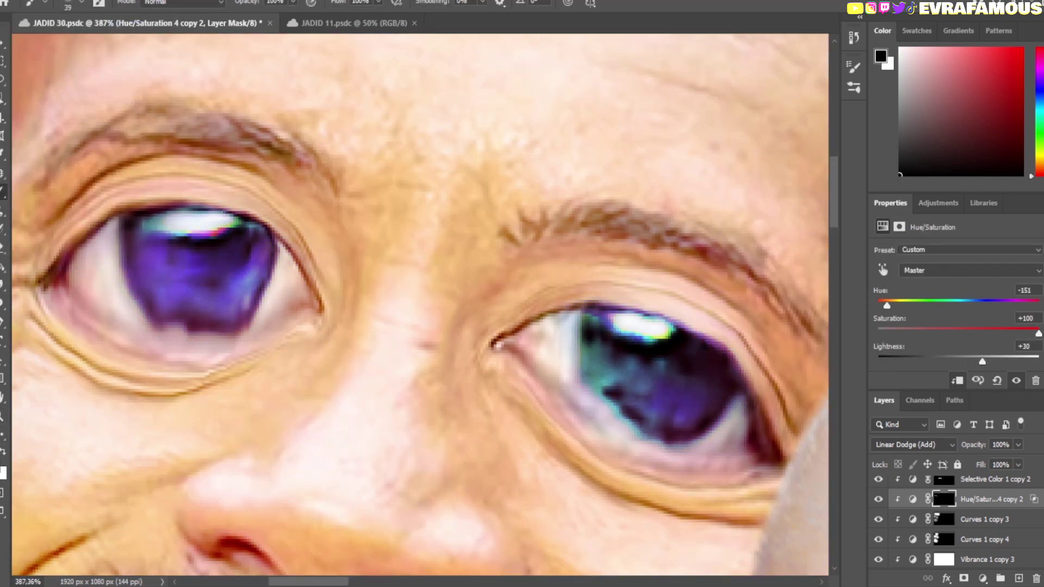
pyautogui.click(913, 444)
pyautogui.click(909, 366)
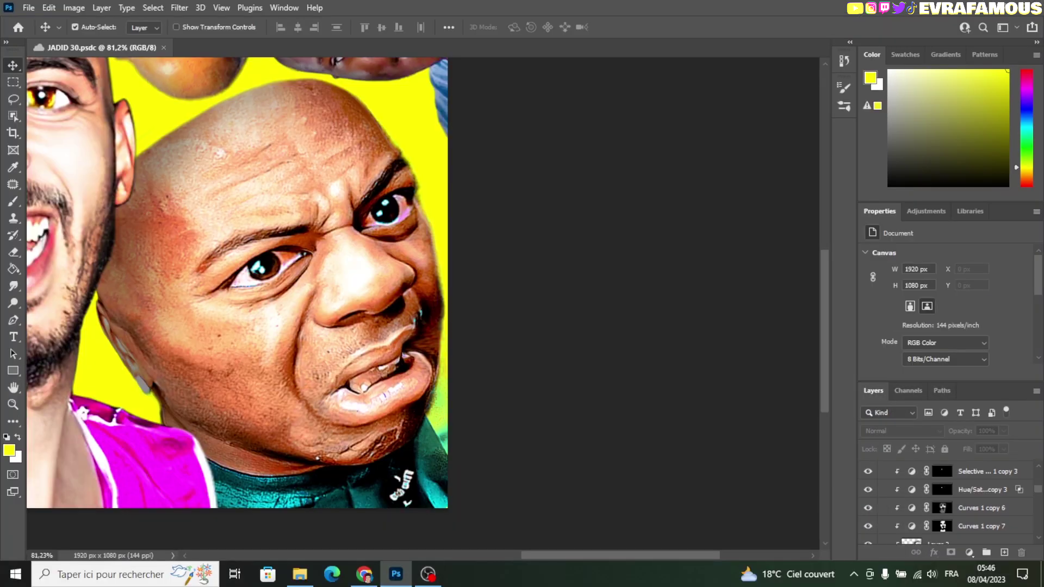
# Replace the Curves 1 copy 7 mask with a black one and paint white over the frowning man's face with a 168 px brush
pyautogui.click(1020, 552)
pyautogui.press('Return')
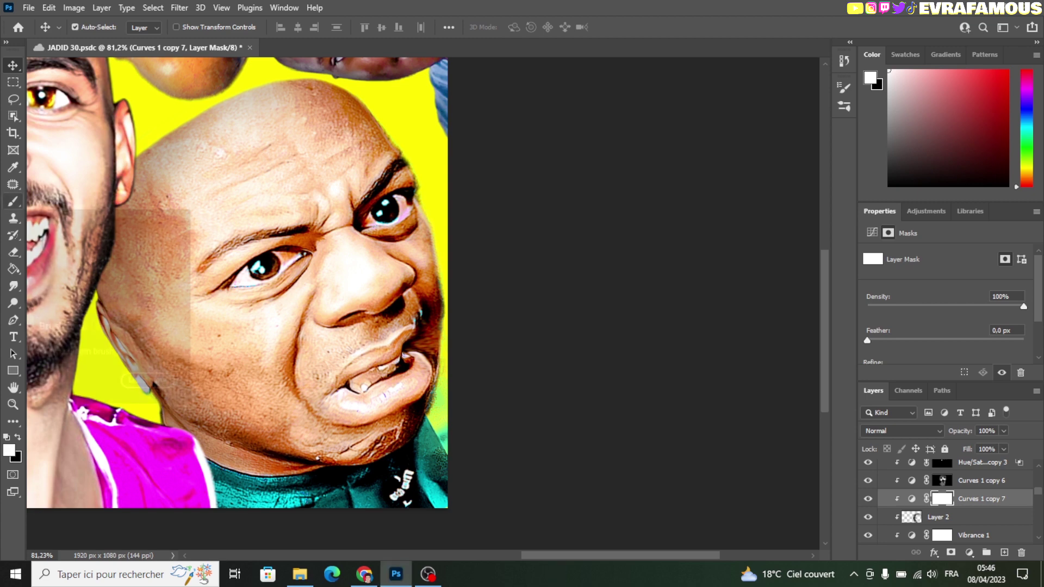
pyautogui.hotkey('ctrl', 'i')
pyautogui.press('b')
pyautogui.moveTo(299, 135); pyautogui.dragTo(234, 353)
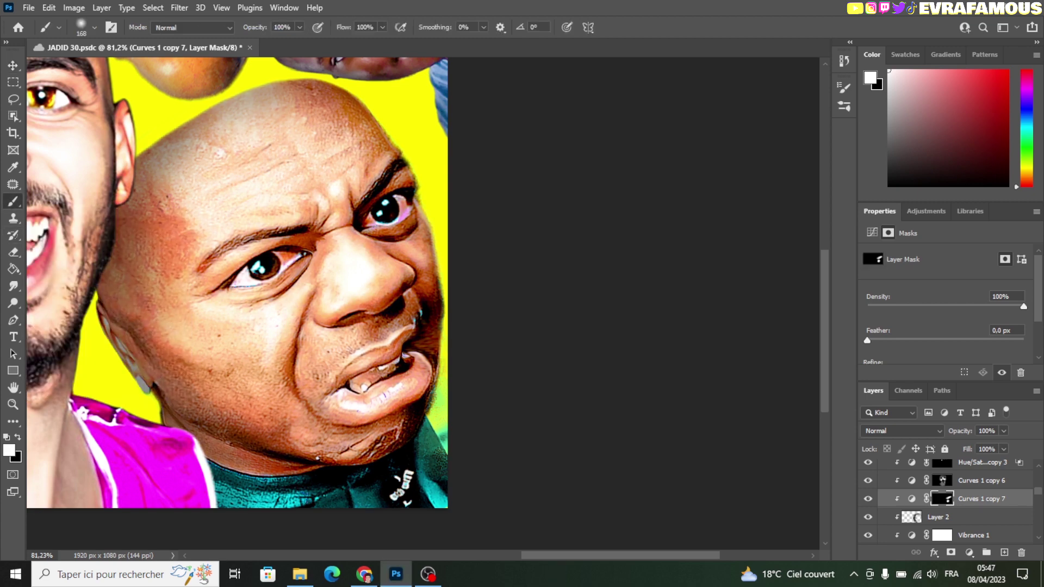
pyautogui.moveTo(413, 245); pyautogui.dragTo(245, 435)
# Replace the Curves 1 copy 6 mask with a black one and paint white over the frowning man's head and face
pyautogui.press('Delete')
pyautogui.click(478, 210)
pyautogui.click(942, 480)
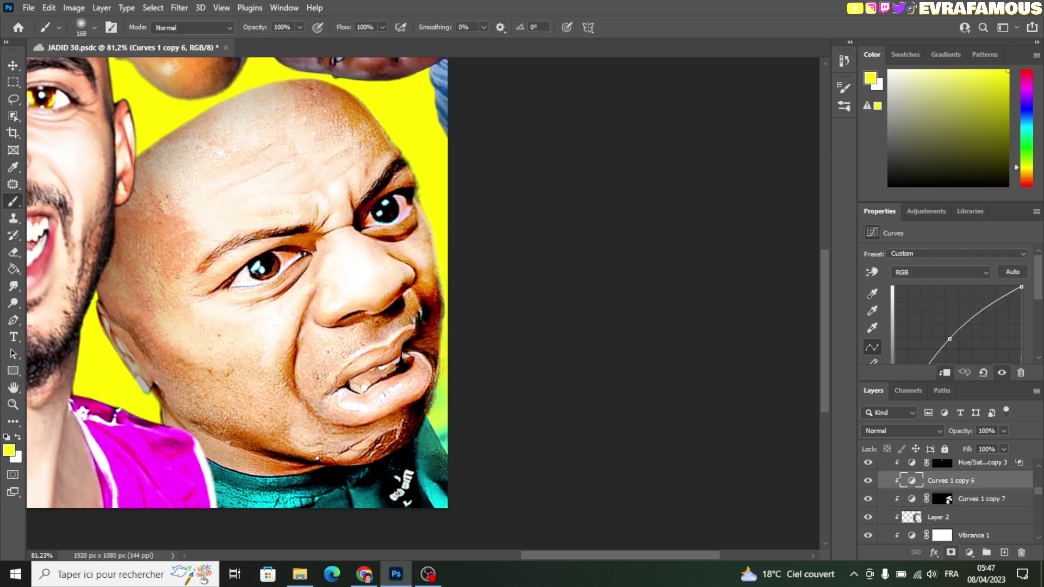
pyautogui.hotkey('ctrl', 'i')
pyautogui.click(87, 27)
pyautogui.press('Return')
pyautogui.moveTo(413, 245)
pyautogui.mouseDown()
pyautogui.moveTo(261, 353)
pyautogui.moveTo(234, 462)
pyautogui.mouseUp()
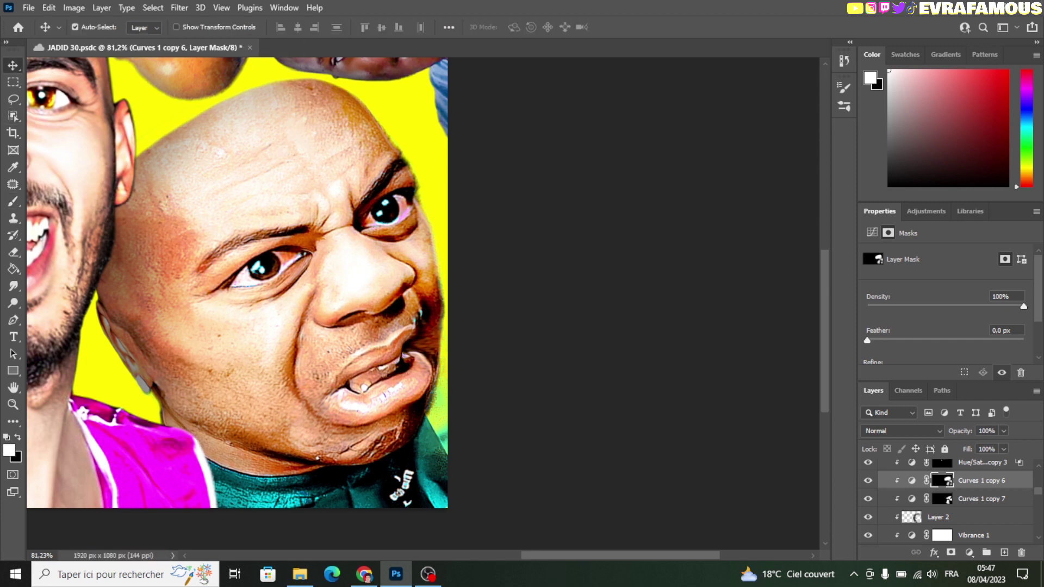
# Replace the layer mask of Hue/Saturation 4 copy 3 with a black one
pyautogui.press('Delete')
pyautogui.press('Escape')
pyautogui.hotkey('alt', ']')
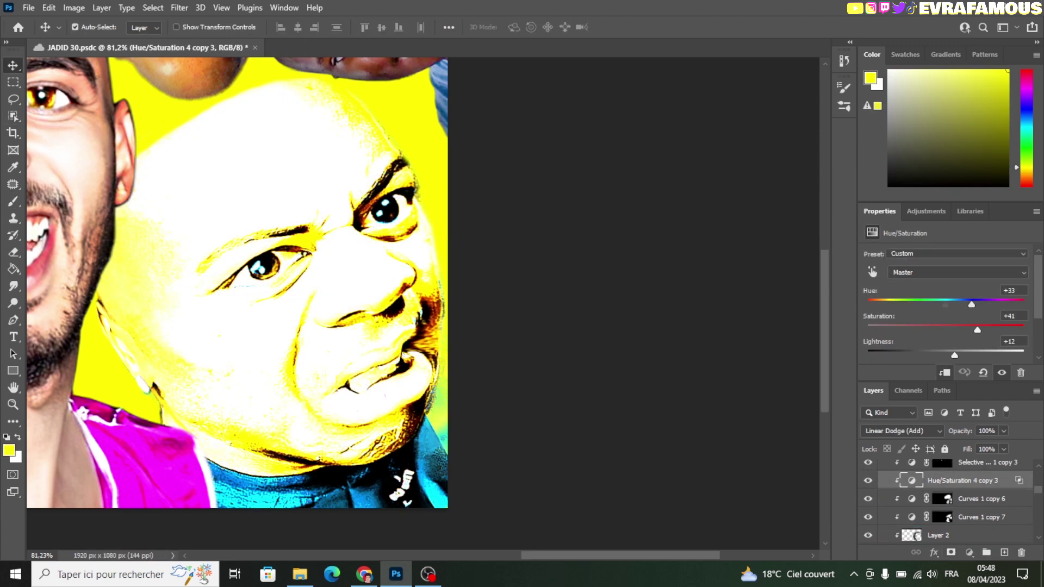
pyautogui.click(951, 553)
pyautogui.hotkey('ctrl', 'i')
# Brush the Hue/Saturation 4 copy 3 adjustment into the frowning man's nearer iris, reducing the brush to 37 px at 100% opacity
pyautogui.press('b')
pyautogui.scroll(5, 254, 267)
pyautogui.click(93, 27)
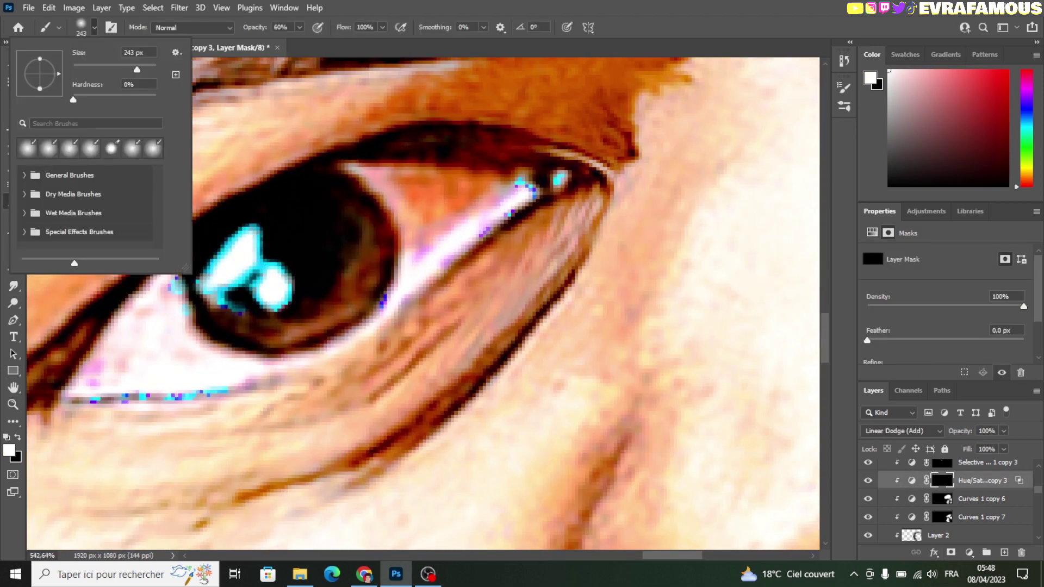
pyautogui.moveTo(282, 337)
pyautogui.mouseDown()
pyautogui.moveTo(369, 255)
pyautogui.moveTo(326, 337)
pyautogui.mouseUp()
pyautogui.click(94, 27)
pyautogui.press('x')
pyautogui.press('0')
pyautogui.moveTo(137, 70)
pyautogui.mouseDown()
pyautogui.moveTo(76, 69)
pyautogui.moveTo(109, 76)
pyautogui.mouseUp()
pyautogui.hscroll(10, 423, 308)
pyautogui.hscroll(10, 423, 308)
pyautogui.rightClick(22, 60)
pyautogui.click(94, 27)
# Mask the adjustment around the frowning man's other iris and set it to hue +42, saturation +100 and lightness +47
pyautogui.moveTo(625, 179); pyautogui.dragTo(424, 305)
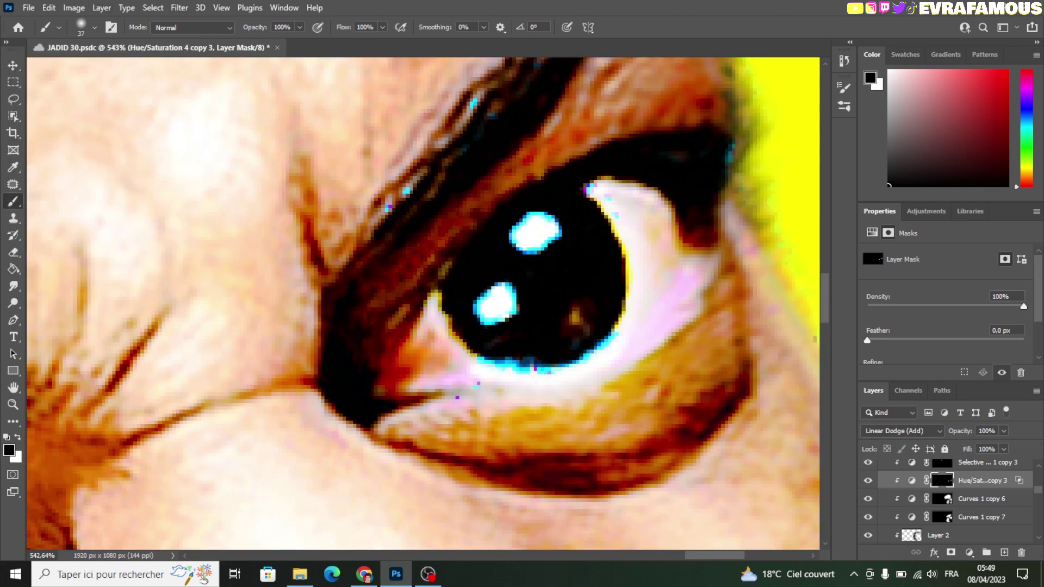
pyautogui.moveTo(598, 217)
pyautogui.mouseDown()
pyautogui.moveTo(625, 348)
pyautogui.moveTo(500, 380)
pyautogui.mouseUp()
pyautogui.press('z')
pyautogui.moveTo(543, 326); pyautogui.dragTo(380, 326)
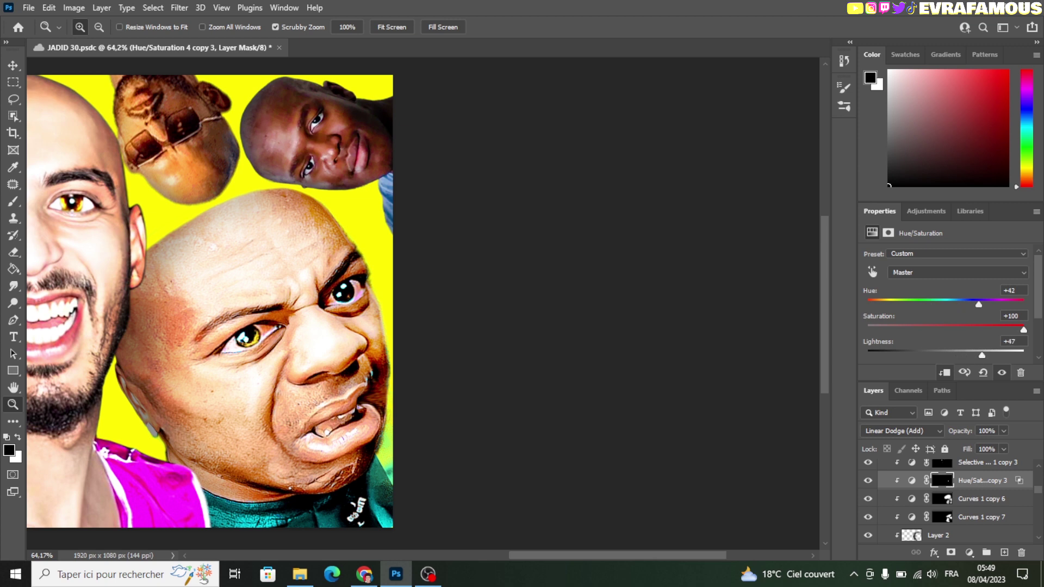
# Paint white on the Selective Color 1 copy 3 mask over the frowning man's forehead with a 259 px brush, setting opacity to 65%
pyautogui.hotkey('alt', ']')
pyautogui.press('b')
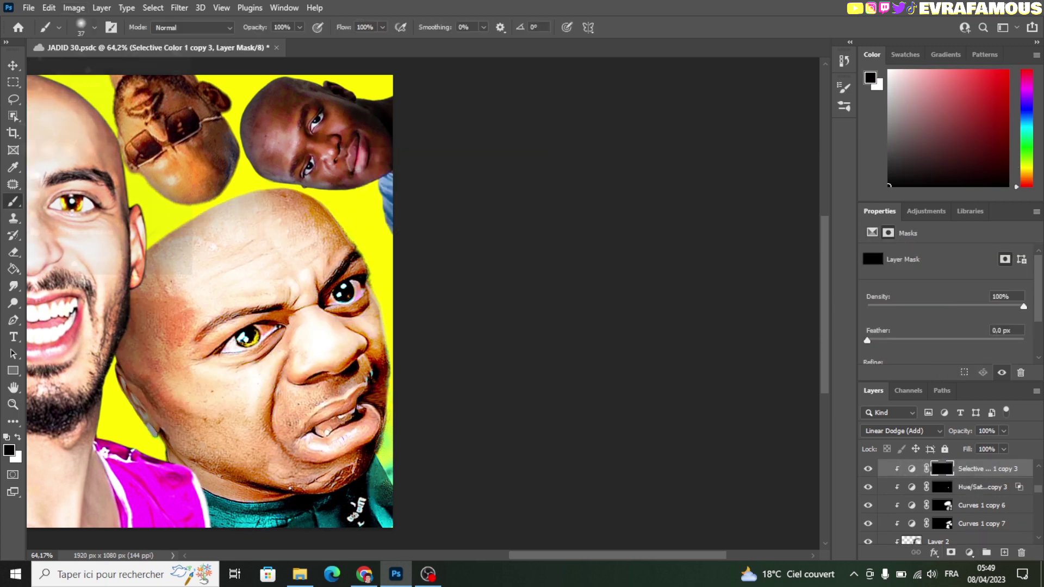
pyautogui.press('x')
pyautogui.moveTo(163, 250)
pyautogui.mouseDown()
pyautogui.moveTo(315, 218)
pyautogui.moveTo(141, 326)
pyautogui.mouseUp()
pyautogui.hotkey('ctrl', 'z')
pyautogui.press('6')
pyautogui.press('5')
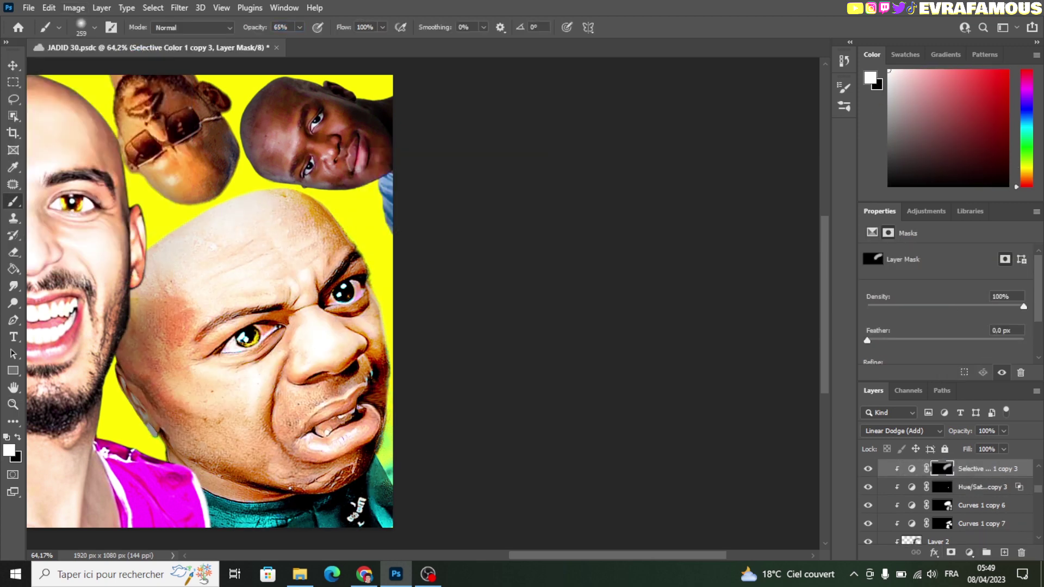
# Whiten the frowning man's eye whites by painting white on the Selective Color 1 copy 3 mask with a 9 px brush at 100% opacity
pyautogui.press('s')
pyautogui.scroll(8, 236, 336)
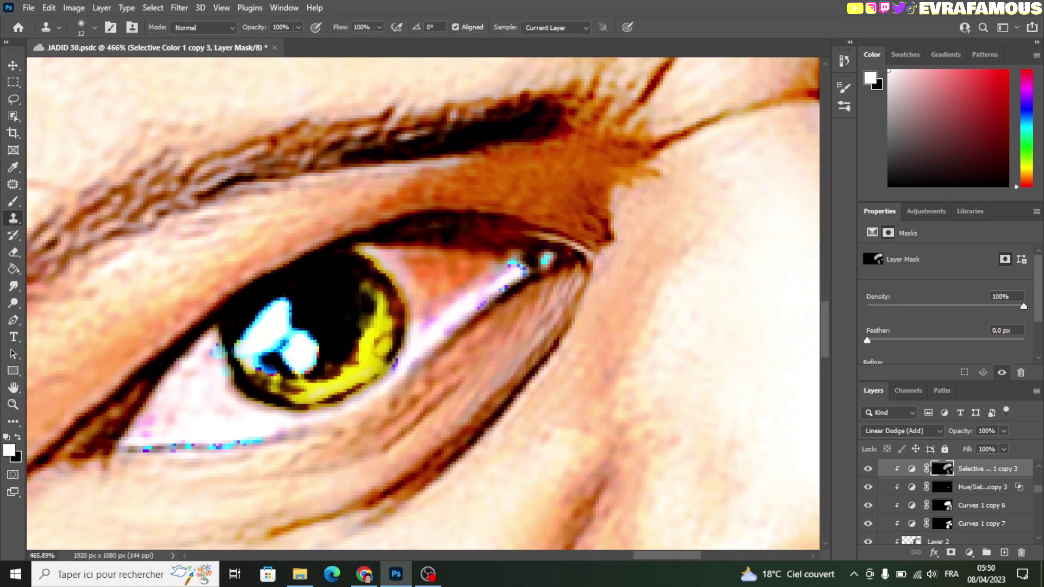
pyautogui.press('0')
pyautogui.moveTo(136, 424); pyautogui.dragTo(218, 348)
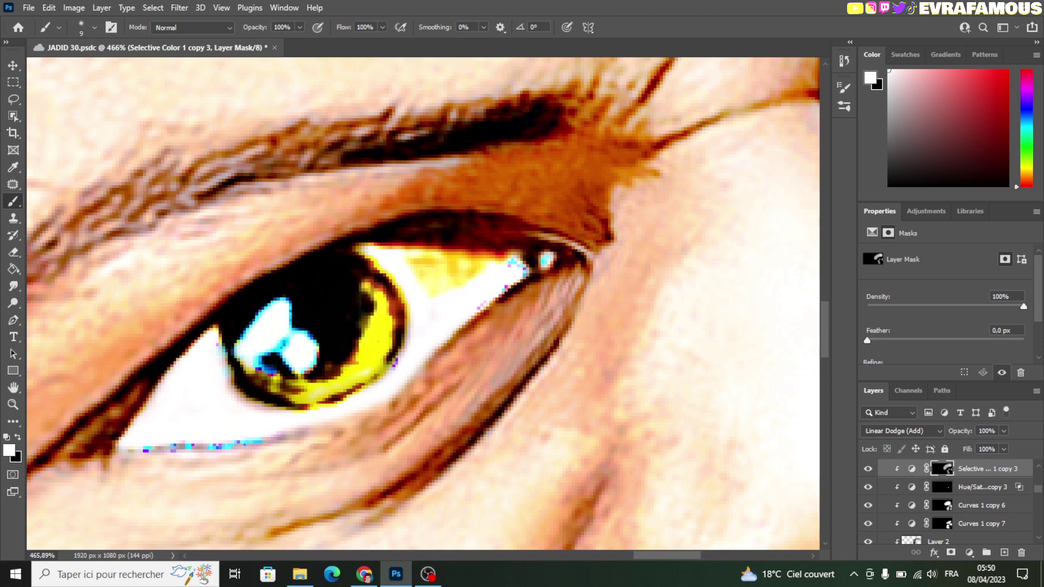
pyautogui.moveTo(598, 380); pyautogui.dragTo(136, 519)
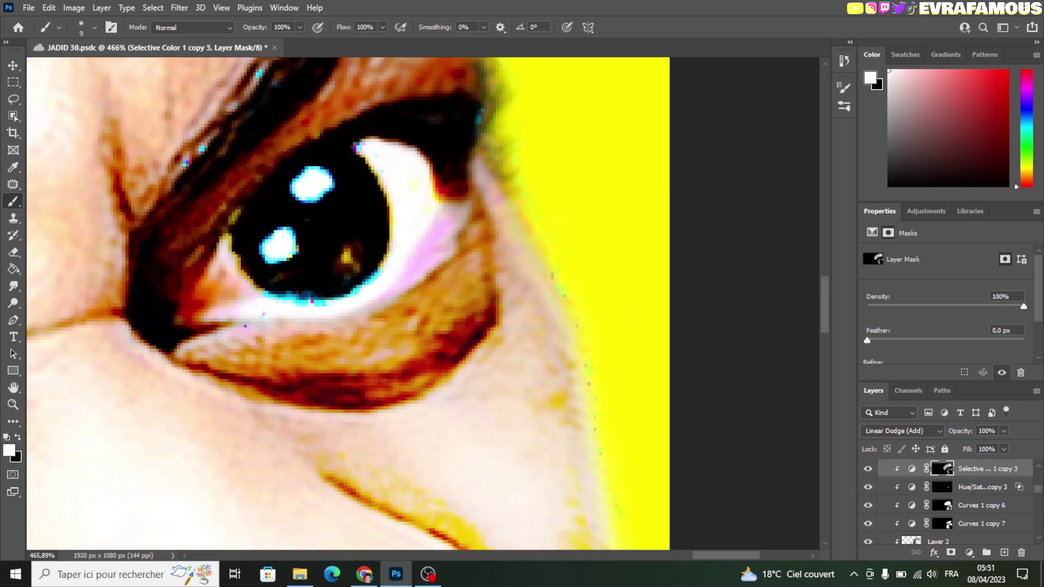
pyautogui.press('z')
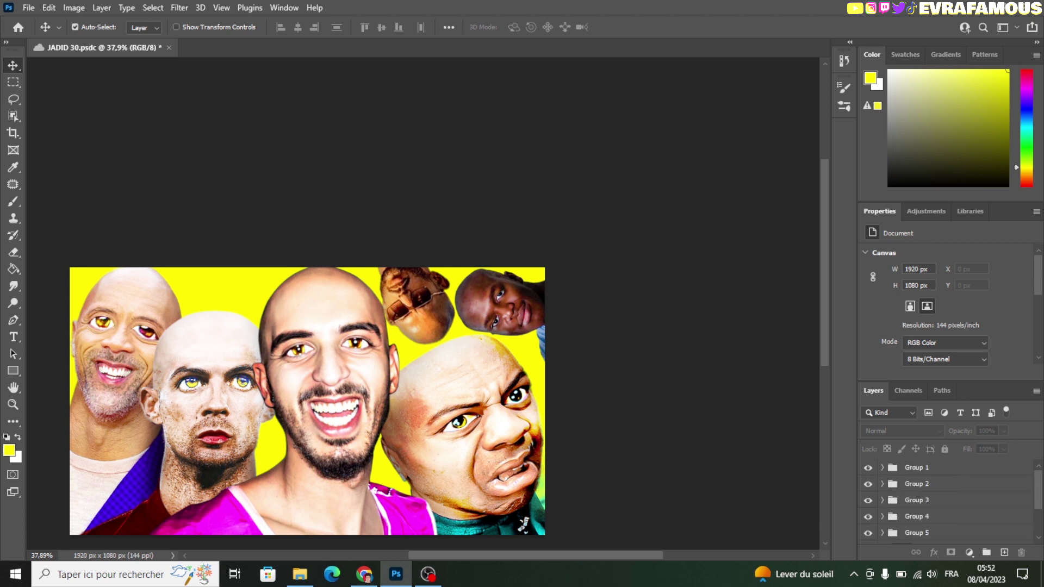
# Copy both Curves 1 adjustments above Layer 6 and its Vibrance adjustment as clipped layers
pyautogui.hotkey('alt', '[')
pyautogui.hotkey('alt', '[')
pyautogui.hotkey('alt', '[')
pyautogui.hotkey('alt', '[')
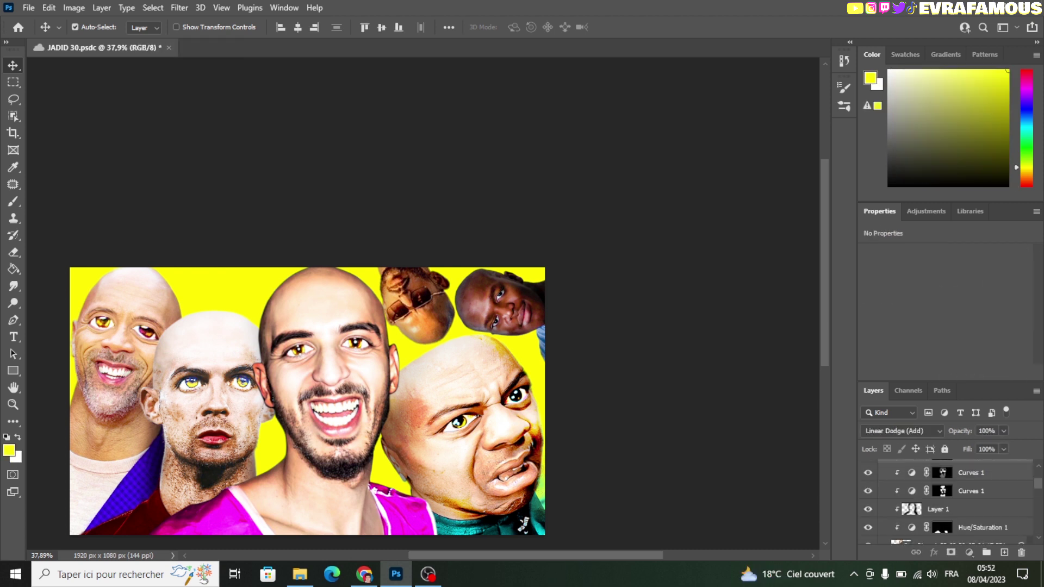
pyautogui.hotkey('alt', '[')
pyautogui.hotkey('alt', '[')
# Remove the existing layer mask from Curves 1 copy 9
pyautogui.press('Delete')
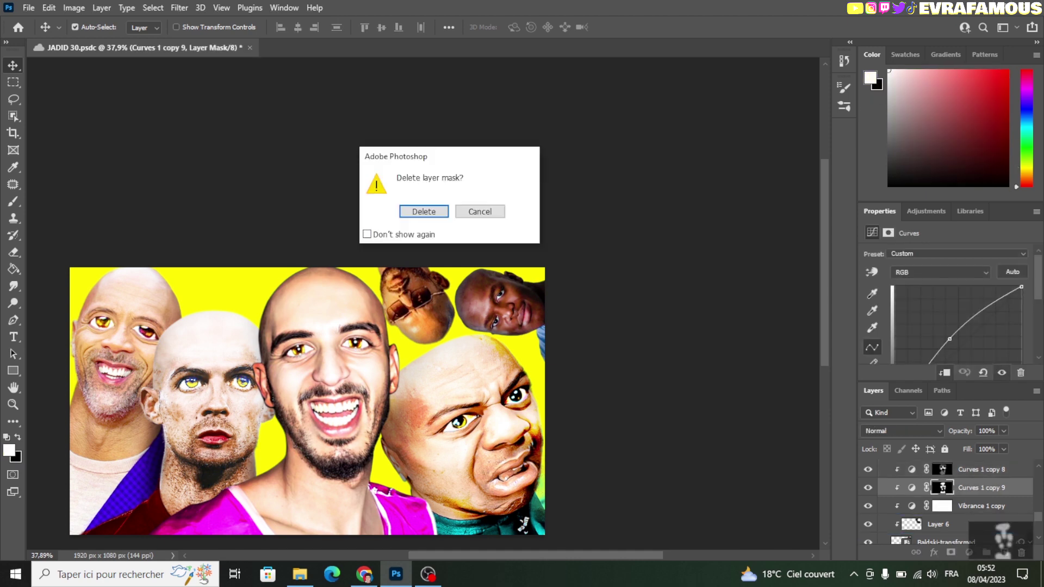
pyautogui.press('Escape')
pyautogui.press('Tab')
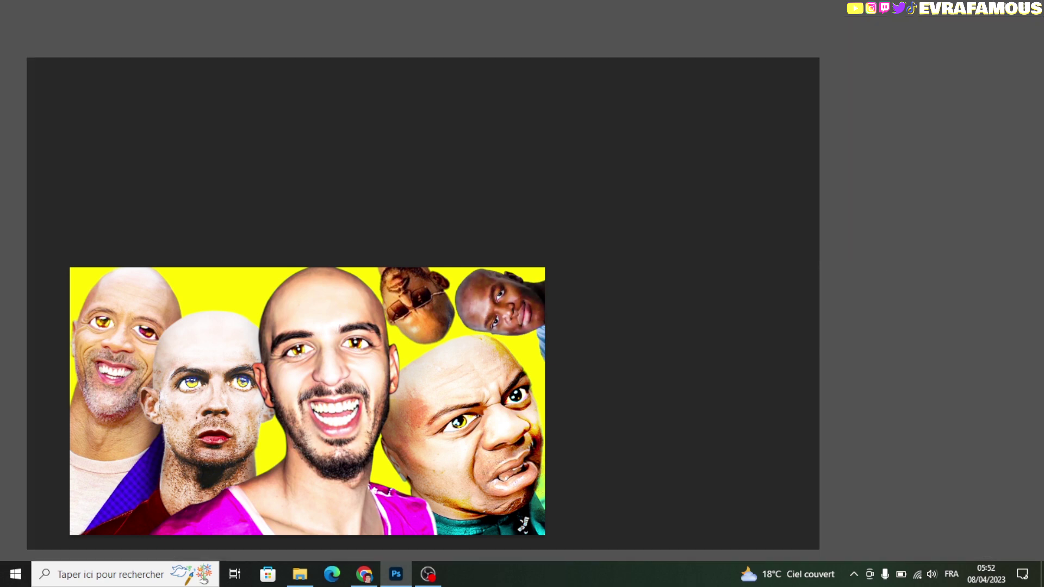